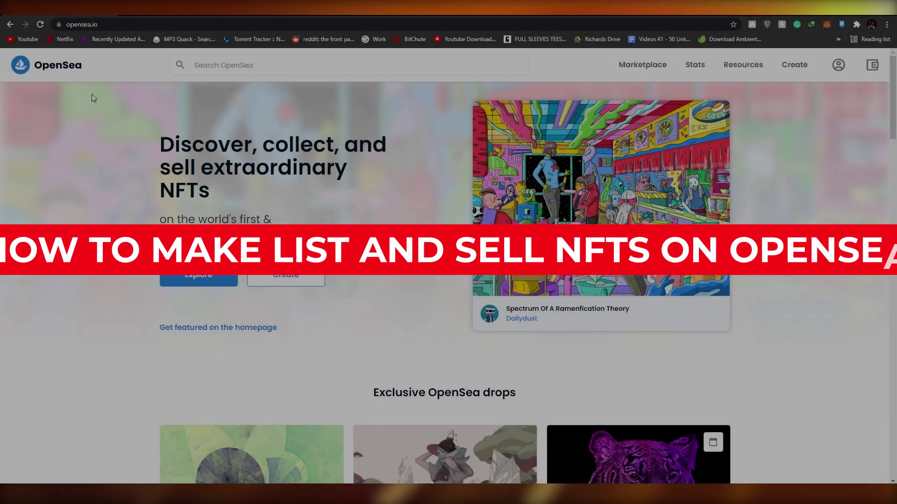
- Browse the OpenSea homepage, then bring up the account dropdown at the top right
{"action": "scroll", "coordinate": [115, 371], "scroll_direction": "down", "scroll_amount": 2}
{"action": "scroll", "coordinate": [117, 372], "scroll_direction": "down", "scroll_amount": 10}
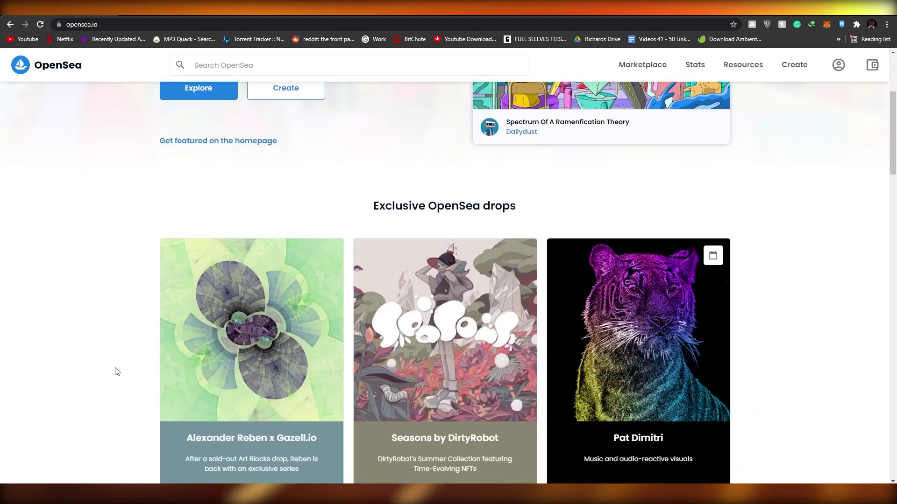
{"action": "scroll", "coordinate": [117, 372], "scroll_direction": "down", "scroll_amount": 3}
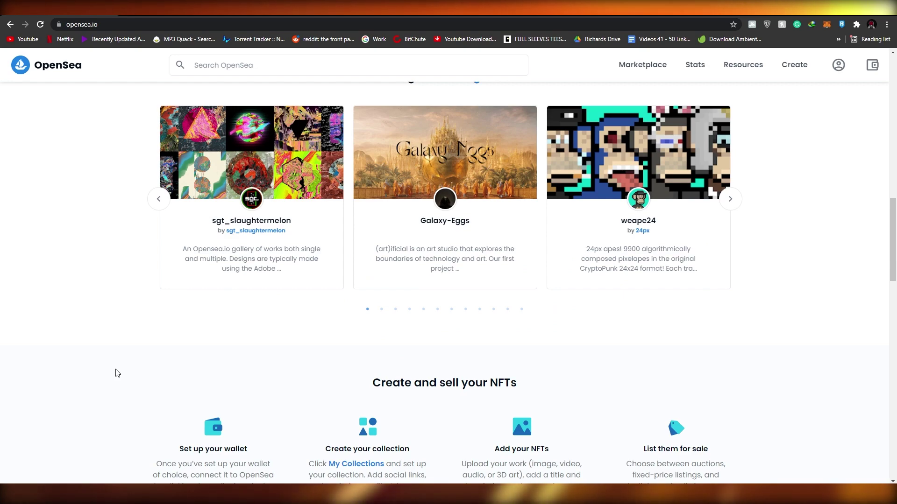
{"action": "scroll", "coordinate": [117, 372], "scroll_direction": "down", "scroll_amount": 3}
{"action": "scroll", "coordinate": [125, 366], "scroll_direction": "up", "scroll_amount": 3}
{"action": "scroll", "coordinate": [125, 365], "scroll_direction": "up", "scroll_amount": 13}
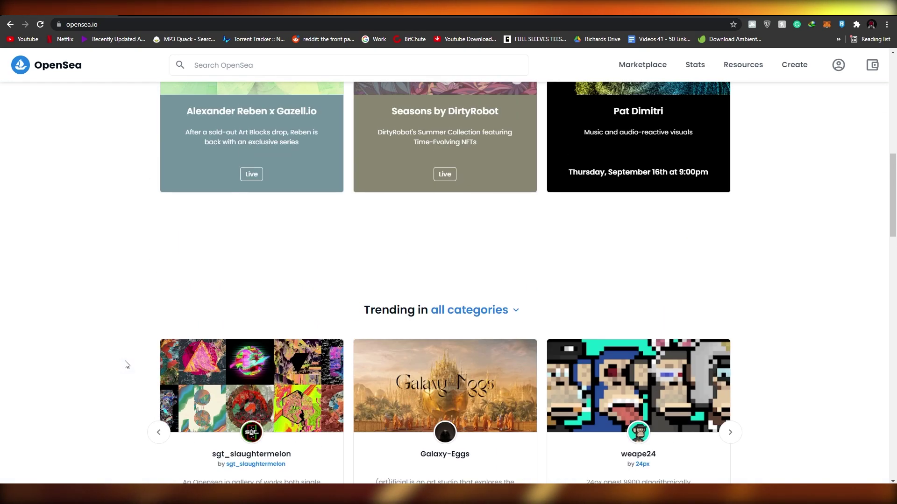
{"action": "scroll", "coordinate": [130, 366], "scroll_direction": "up", "scroll_amount": 3}
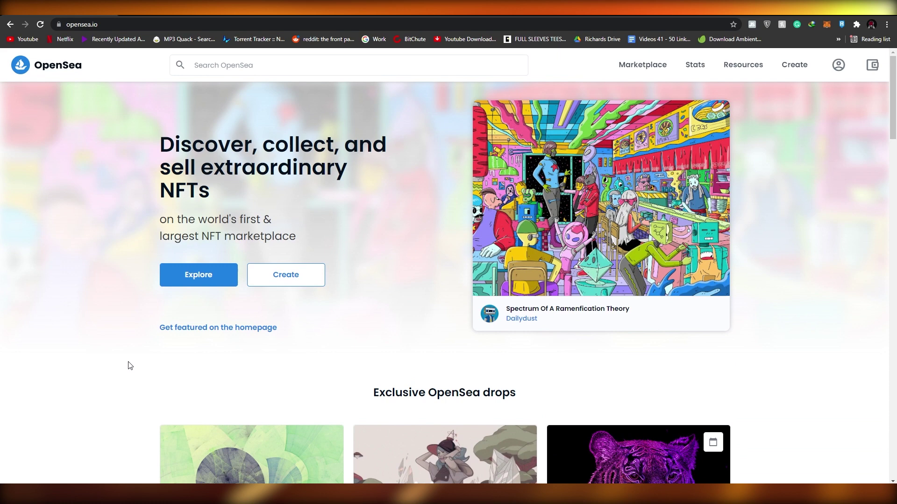
{"action": "scroll", "coordinate": [130, 366], "scroll_direction": "down", "scroll_amount": 2}
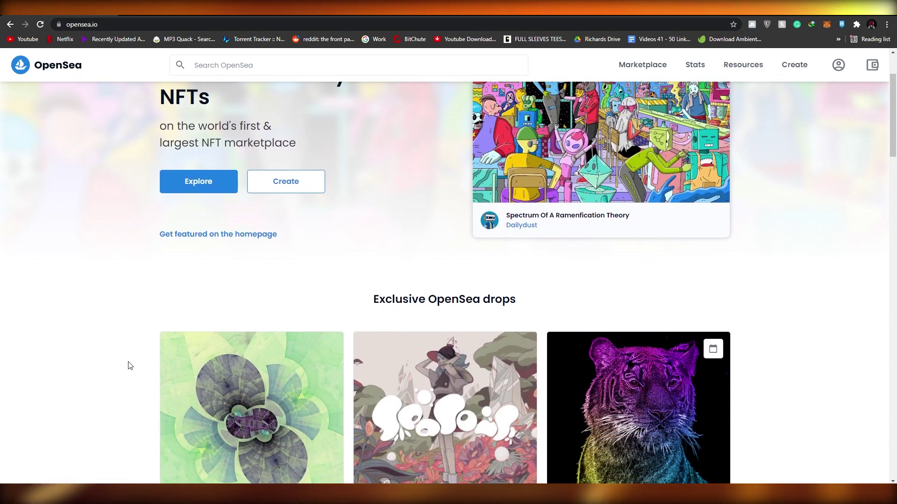
{"action": "scroll", "coordinate": [130, 365], "scroll_direction": "down", "scroll_amount": 2}
{"action": "scroll", "coordinate": [132, 365], "scroll_direction": "down", "scroll_amount": 1}
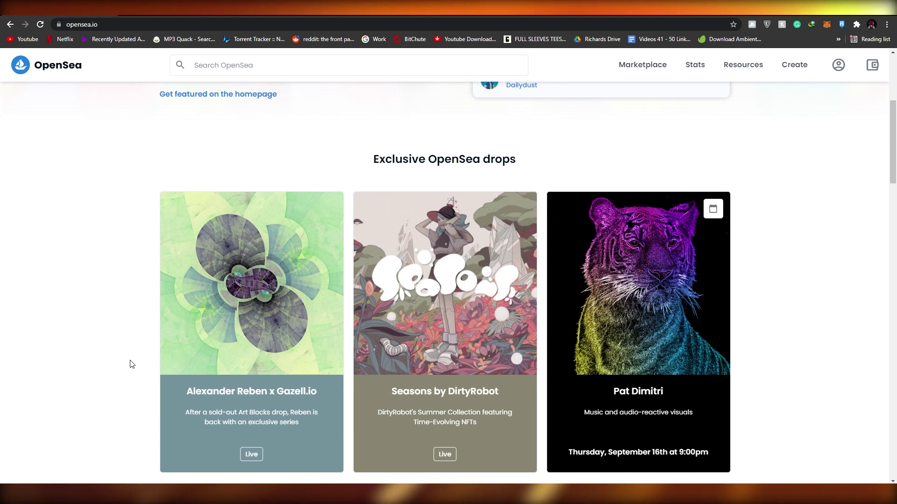
{"action": "scroll", "coordinate": [132, 365], "scroll_direction": "down", "scroll_amount": 3}
{"action": "scroll", "coordinate": [131, 365], "scroll_direction": "up", "scroll_amount": 7}
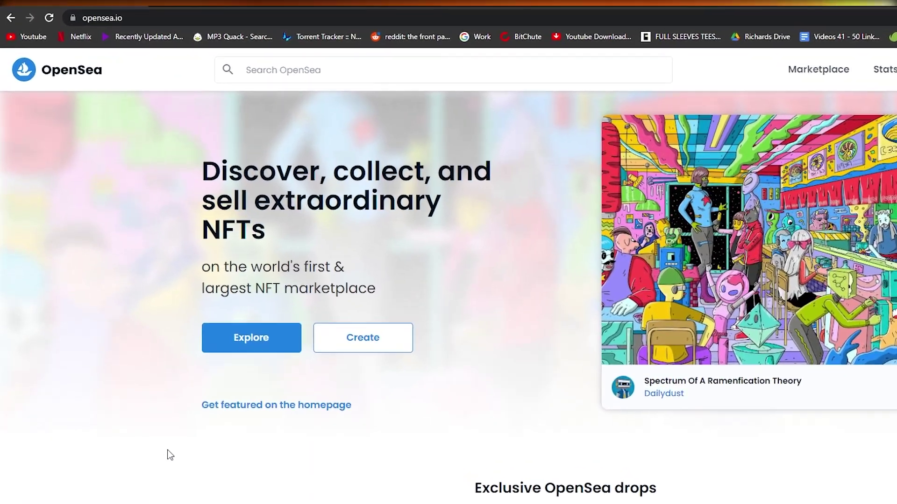
{"action": "scroll", "coordinate": [169, 456], "scroll_direction": "down", "scroll_amount": 3}
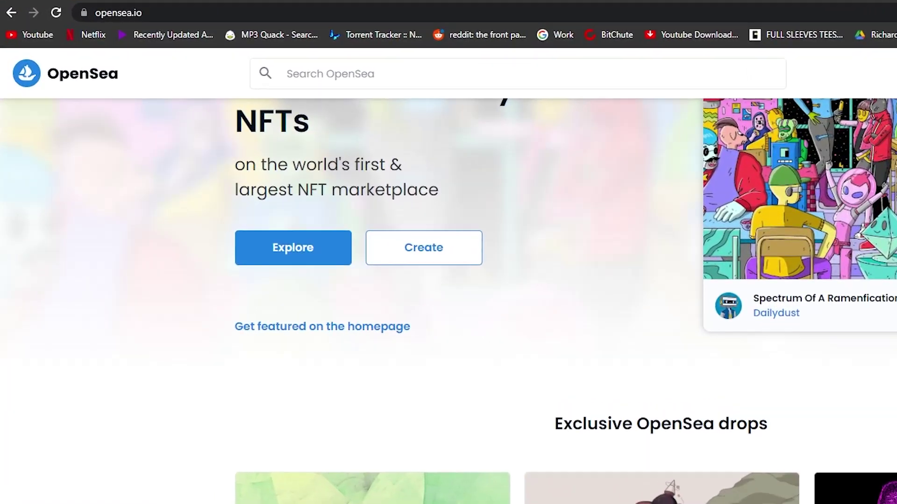
{"action": "scroll", "coordinate": [169, 456], "scroll_direction": "up", "scroll_amount": 3}
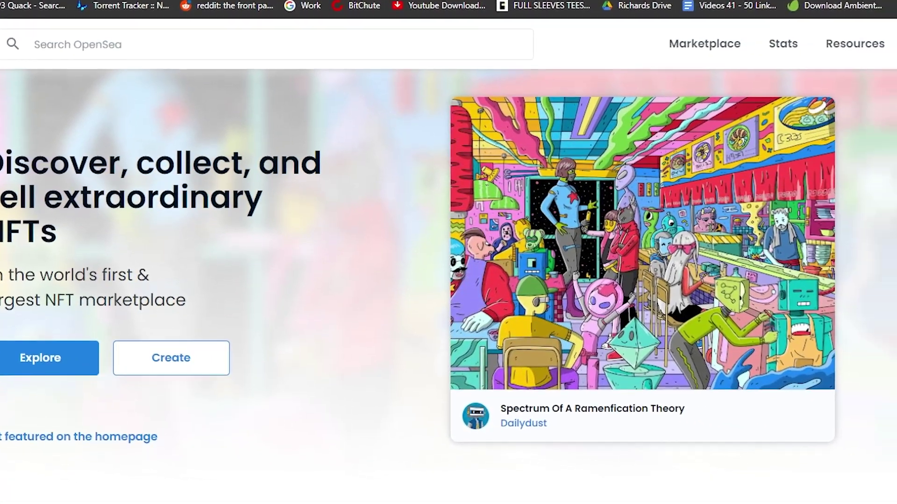
{"action": "mouse_move", "coordinate": [878, 33]}
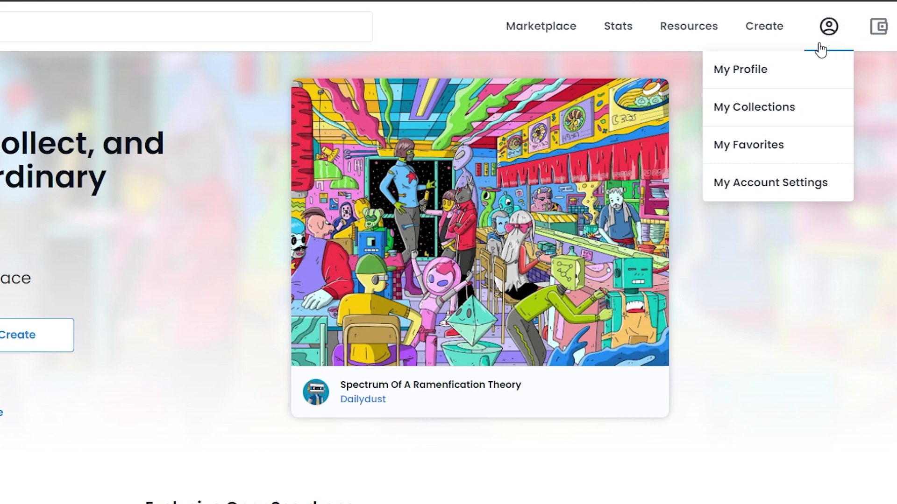
- Go to My Profile from the account dropdown to reach the wallet sign-in page
{"action": "left_click", "coordinate": [749, 70]}
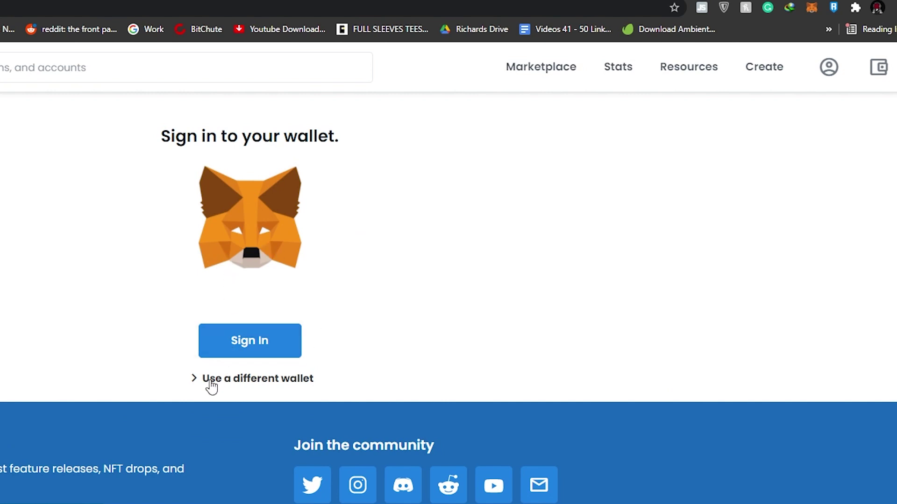
- Expand the alternative wallets such as Coinbase, Bitski and WalletConnect, and pick Fortmatic
{"action": "left_click", "coordinate": [206, 380]}
{"action": "scroll", "coordinate": [283, 386], "scroll_direction": "down", "scroll_amount": 1}
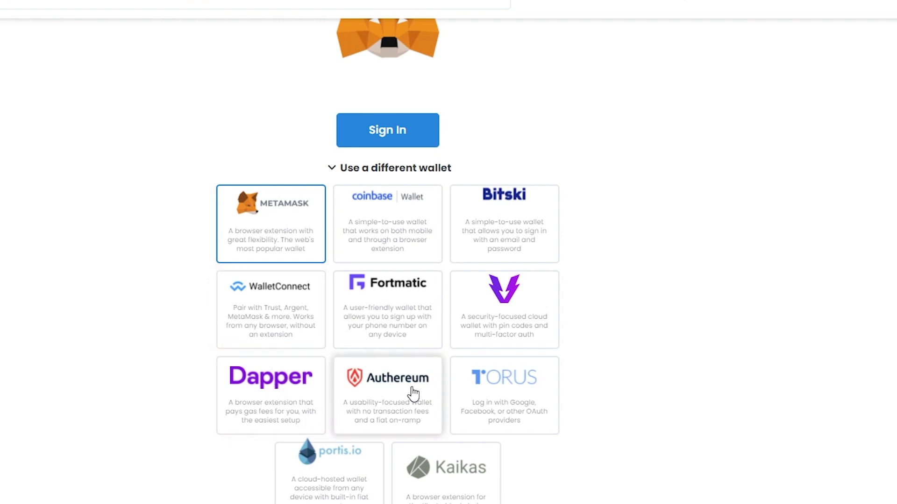
{"action": "scroll", "coordinate": [514, 458], "scroll_direction": "down", "scroll_amount": 3}
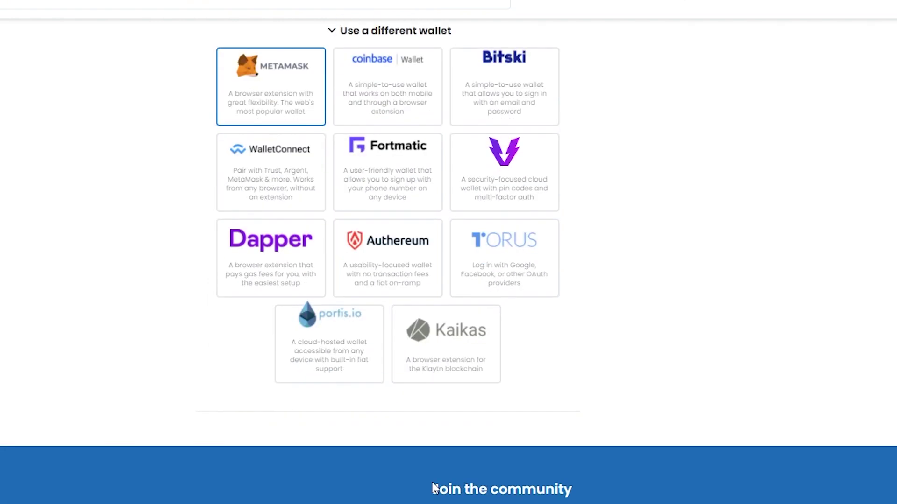
{"action": "scroll", "coordinate": [469, 488], "scroll_direction": "up", "scroll_amount": 4}
{"action": "scroll", "coordinate": [453, 287], "scroll_direction": "up", "scroll_amount": 2}
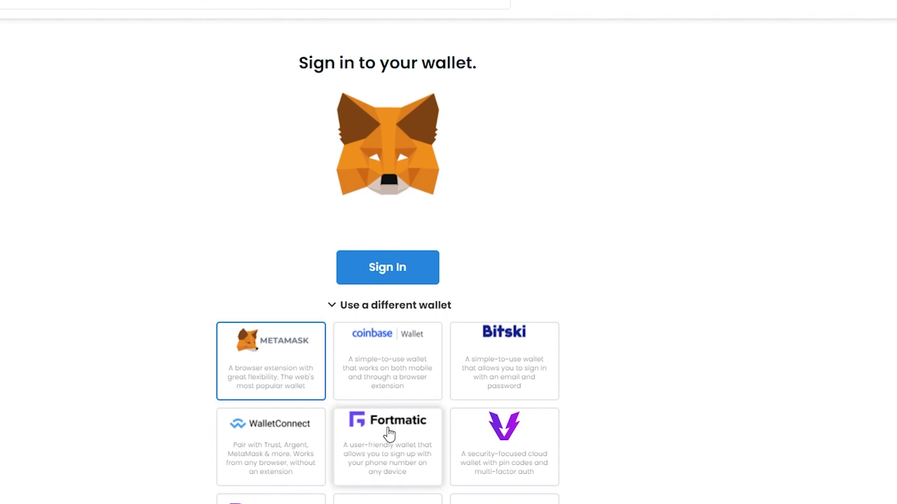
{"action": "left_click", "coordinate": [388, 433]}
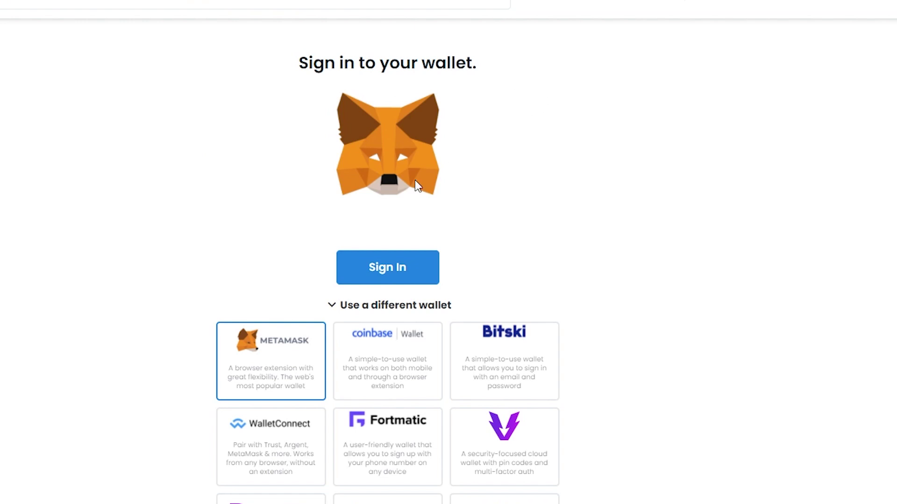
- Collapse the wallet list and sign in with MetaMask, connecting Account 1 to OpenSea
{"action": "left_click", "coordinate": [343, 306]}
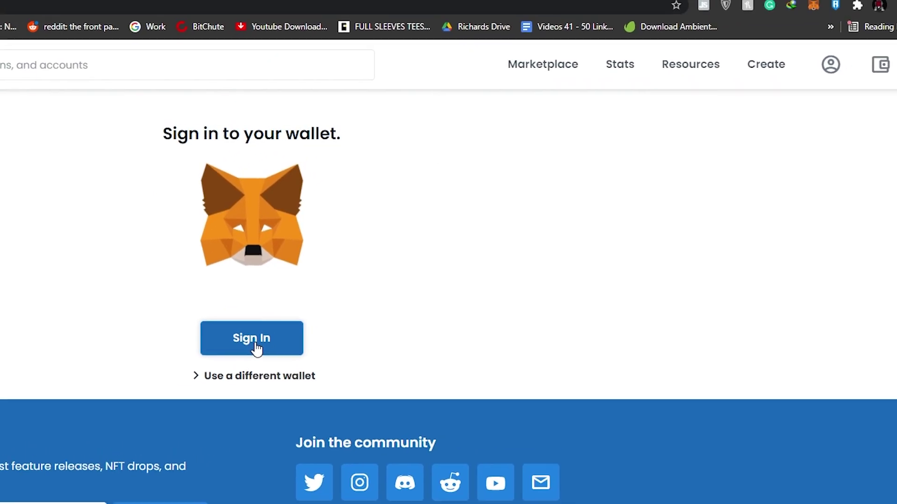
{"action": "left_click", "coordinate": [295, 329]}
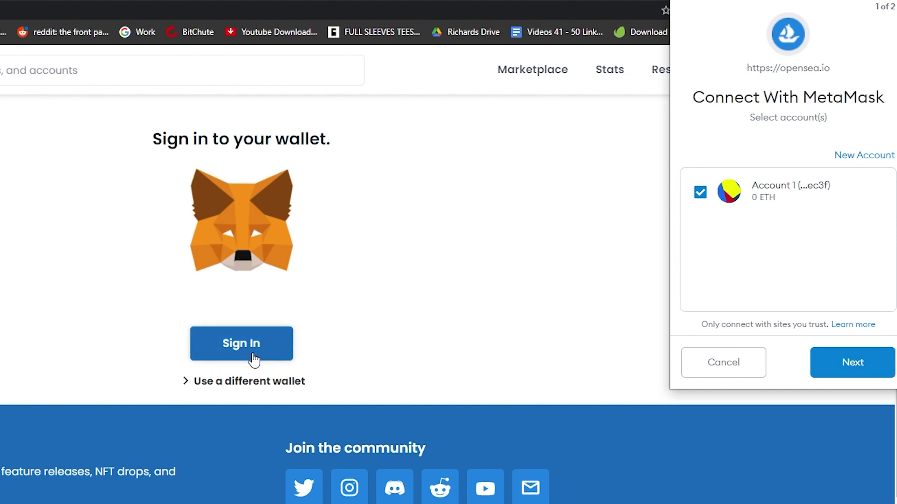
{"action": "left_click", "coordinate": [848, 372]}
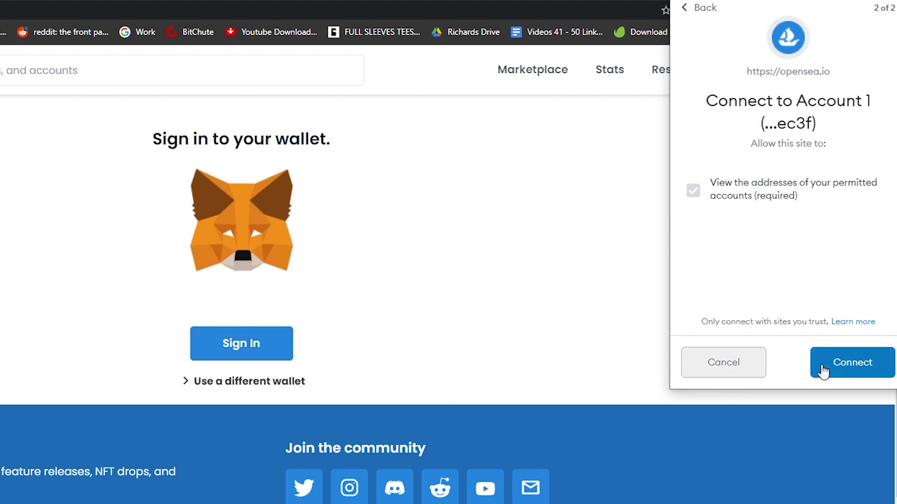
{"action": "left_click", "coordinate": [823, 369]}
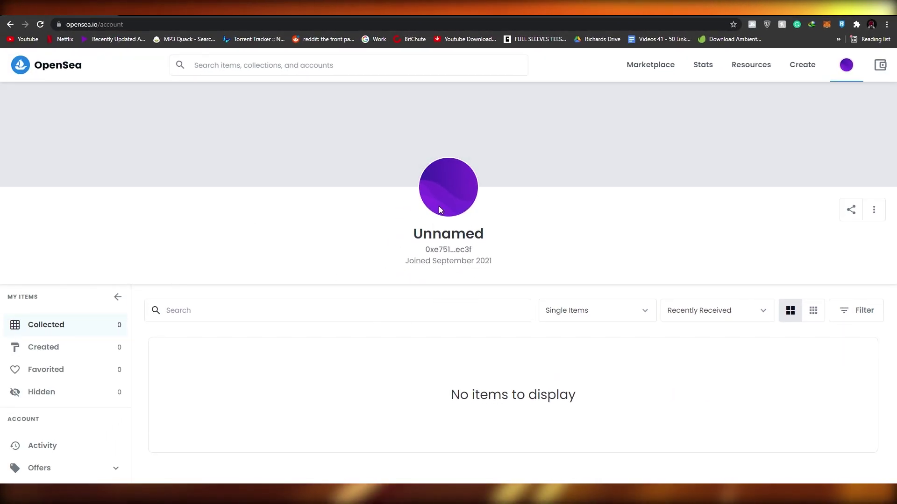
{"action": "left_click", "coordinate": [52, 70]}
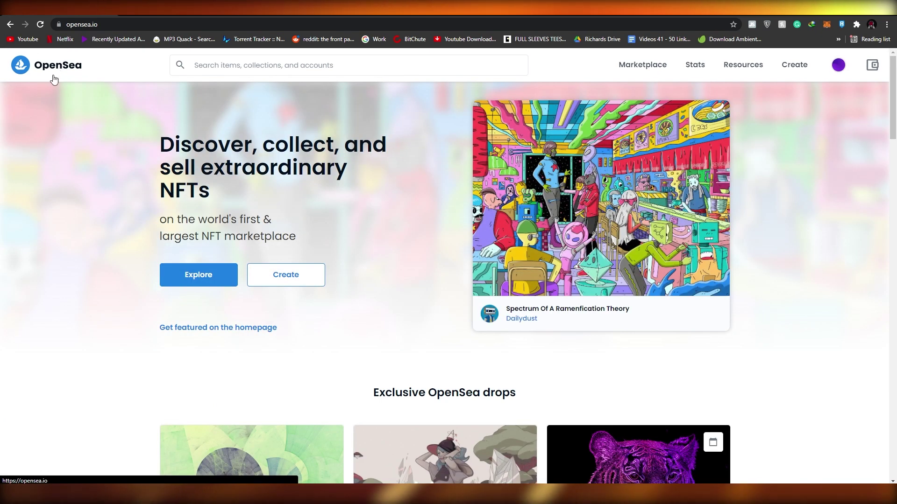
{"action": "scroll", "coordinate": [54, 231], "scroll_direction": "down", "scroll_amount": 7}
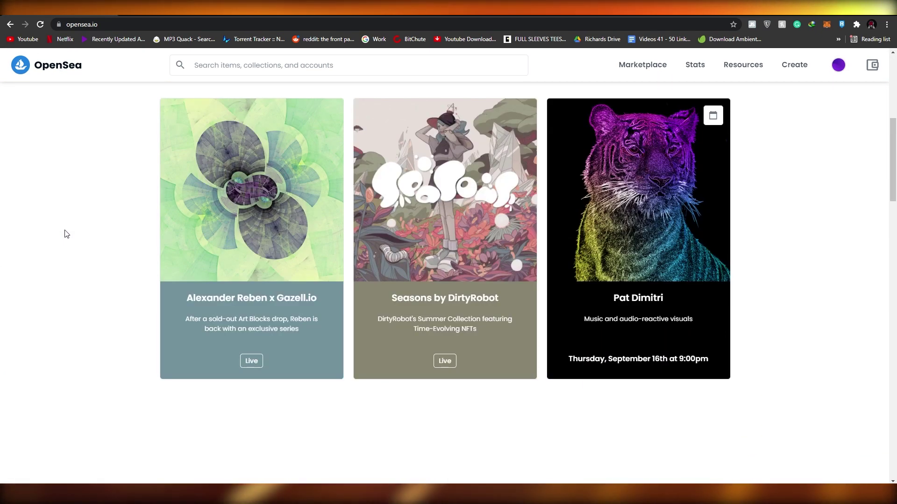
{"action": "scroll", "coordinate": [67, 234], "scroll_direction": "down", "scroll_amount": 4}
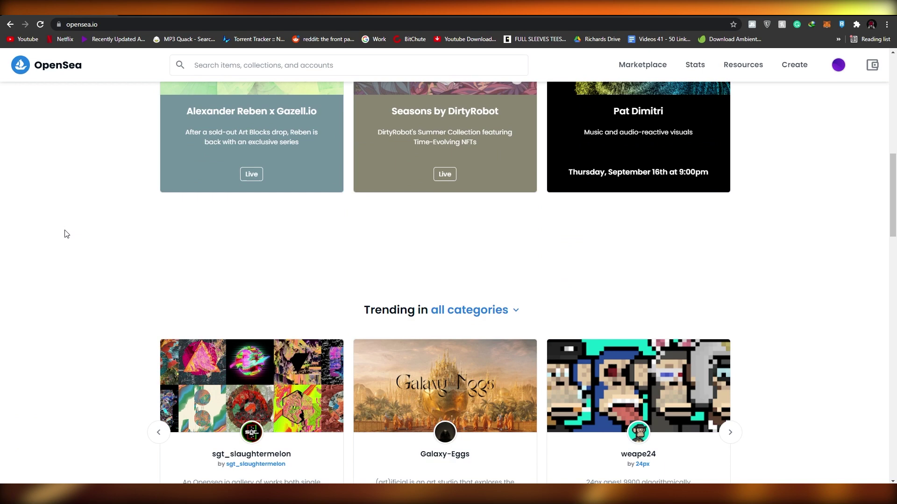
{"action": "scroll", "coordinate": [67, 234], "scroll_direction": "down", "scroll_amount": 6}
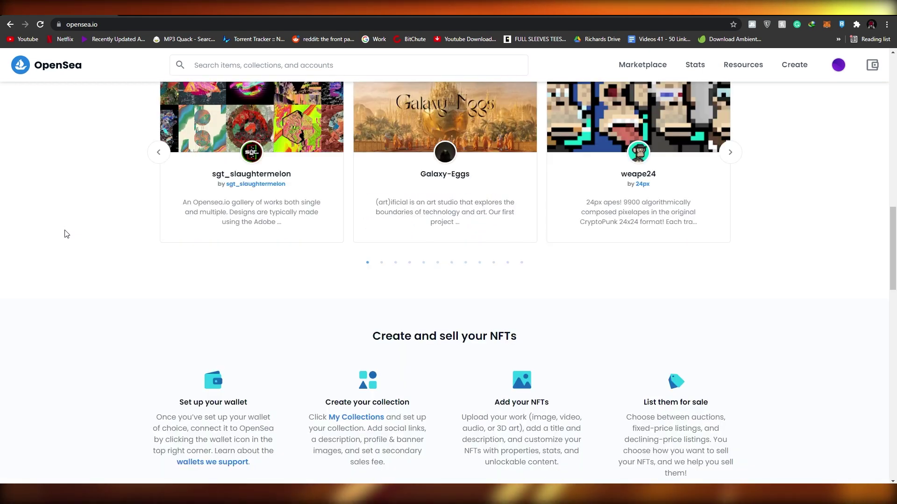
{"action": "scroll", "coordinate": [54, 236], "scroll_direction": "down", "scroll_amount": 1}
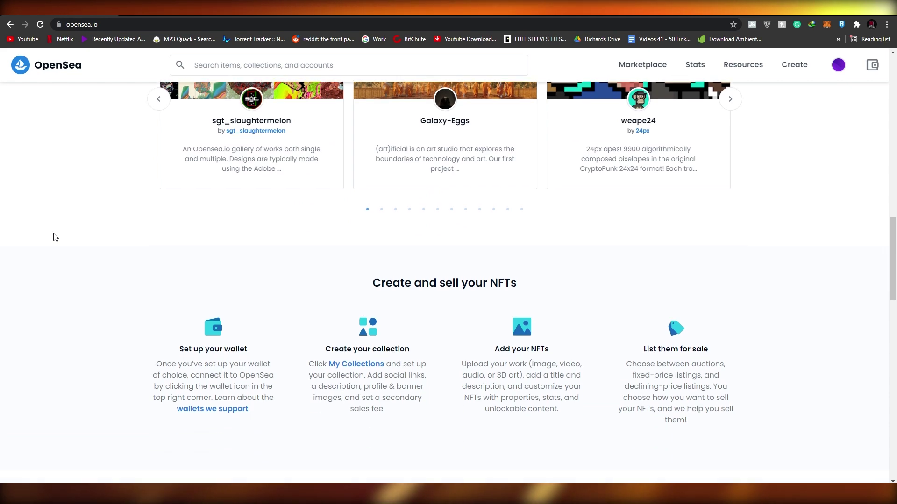
{"action": "scroll", "coordinate": [54, 237], "scroll_direction": "up", "scroll_amount": 2}
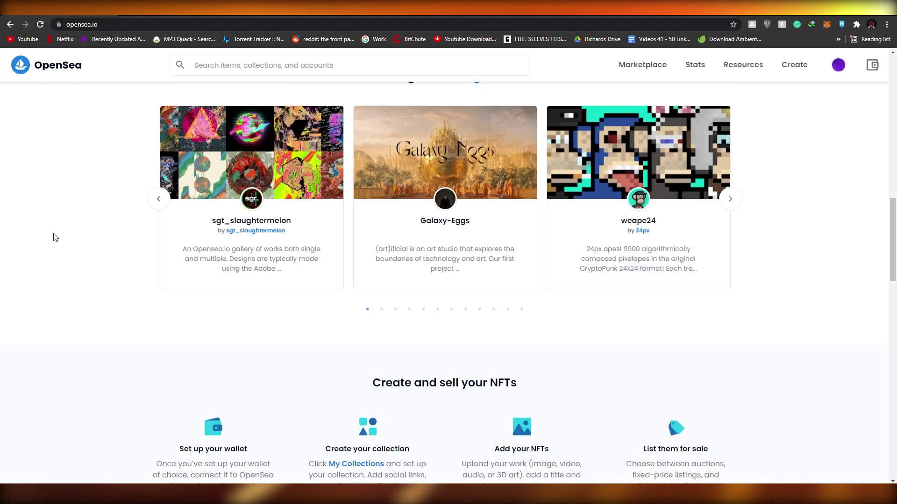
{"action": "scroll", "coordinate": [54, 237], "scroll_direction": "up", "scroll_amount": 2}
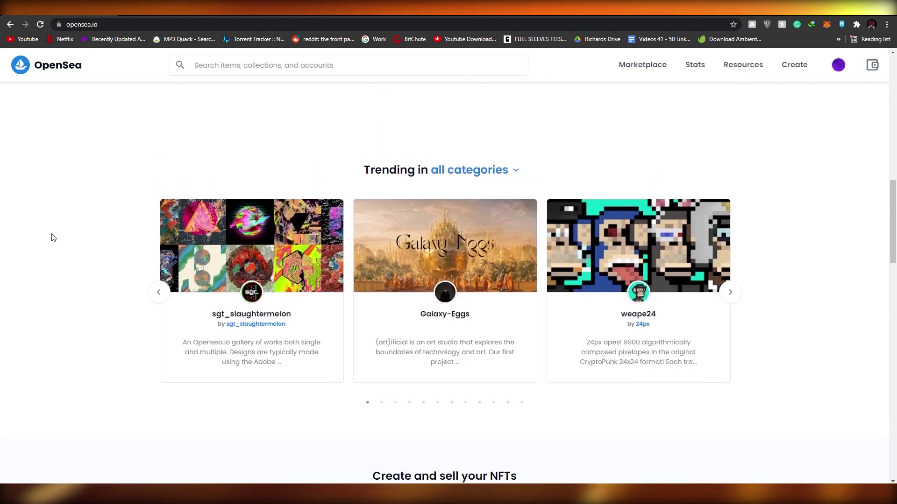
{"action": "scroll", "coordinate": [53, 237], "scroll_direction": "down", "scroll_amount": 10}
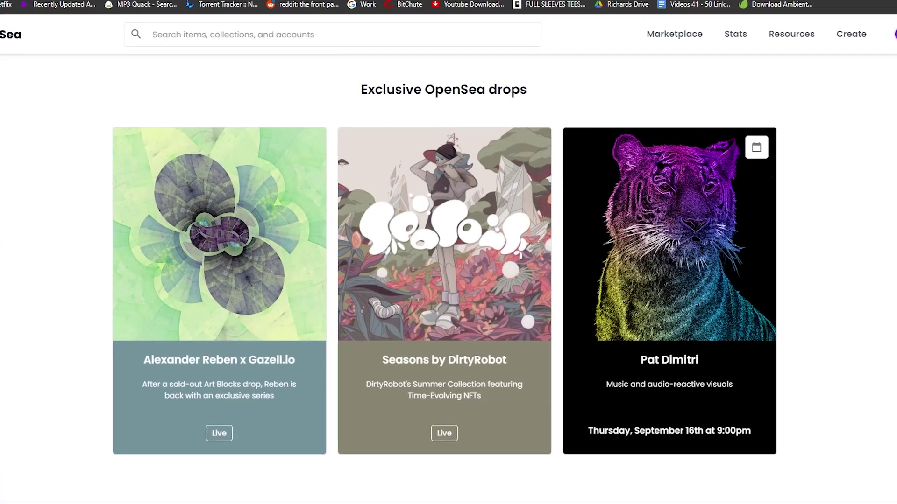
{"action": "scroll", "coordinate": [444, 280], "scroll_direction": "up", "scroll_amount": 3}
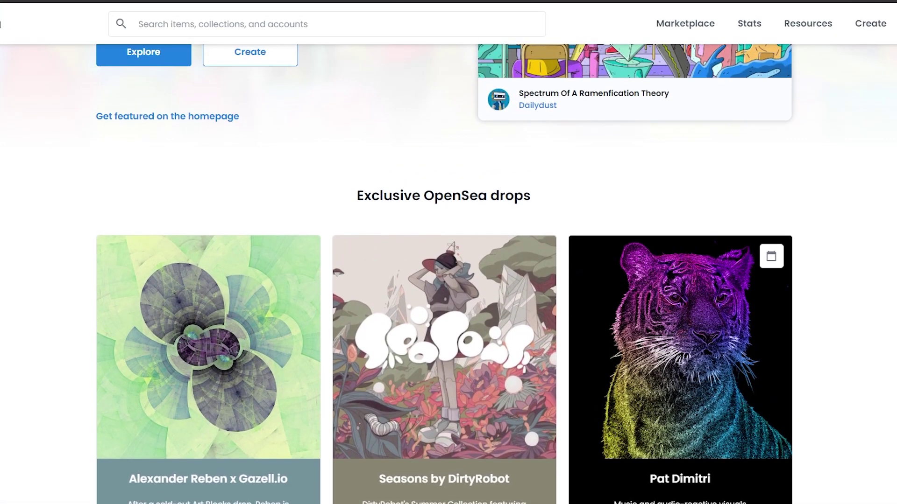
{"action": "scroll", "coordinate": [449, 273], "scroll_direction": "up", "scroll_amount": 5}
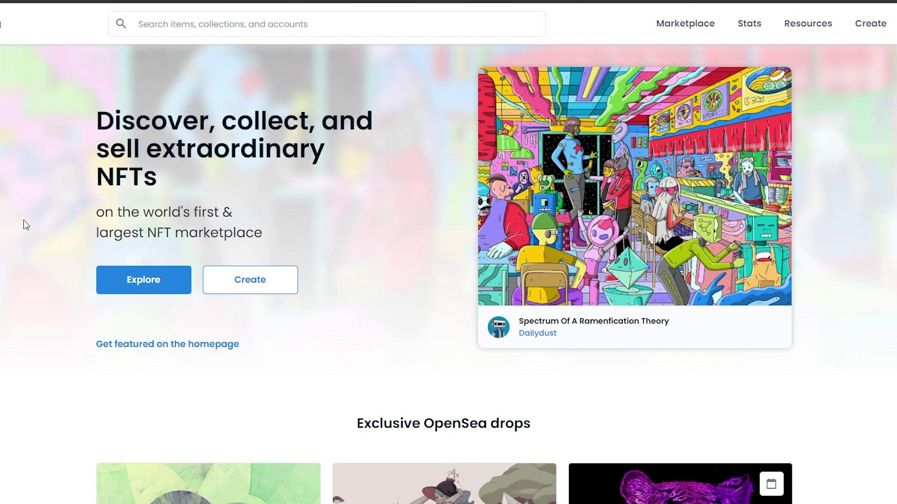
{"action": "scroll", "coordinate": [22, 238], "scroll_direction": "down", "scroll_amount": 1}
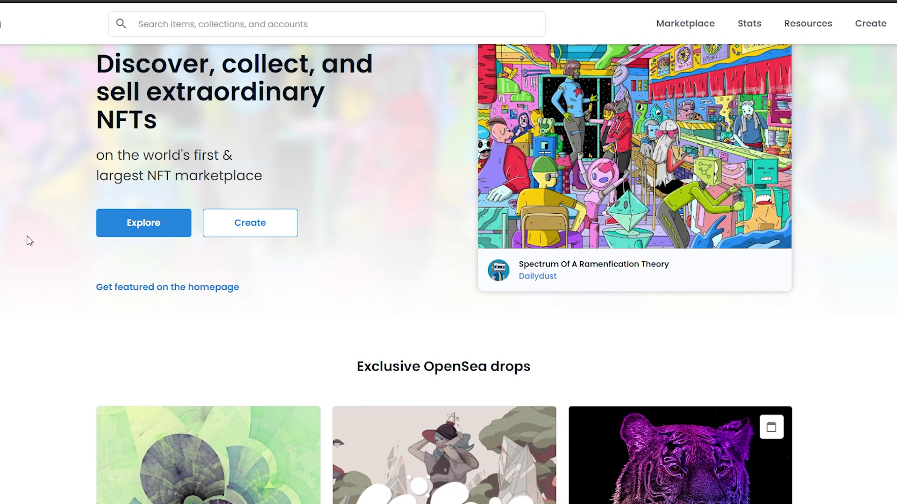
{"action": "scroll", "coordinate": [29, 241], "scroll_direction": "up", "scroll_amount": 1}
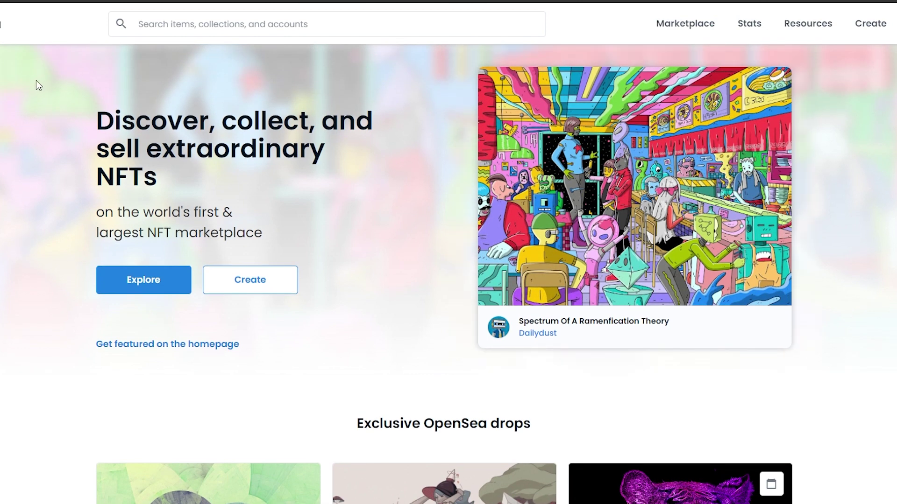
- Browse the Marketplace NFT grid, then open the Top NFTs rankings by 7-day volume
{"action": "left_click", "coordinate": [666, 29]}
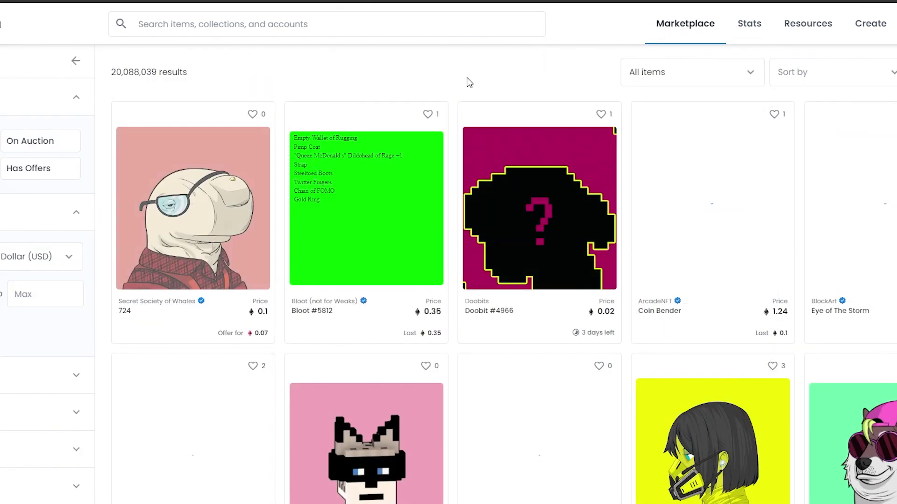
{"action": "scroll", "coordinate": [276, 102], "scroll_direction": "down", "scroll_amount": 1}
{"action": "scroll", "coordinate": [282, 117], "scroll_direction": "down", "scroll_amount": 1}
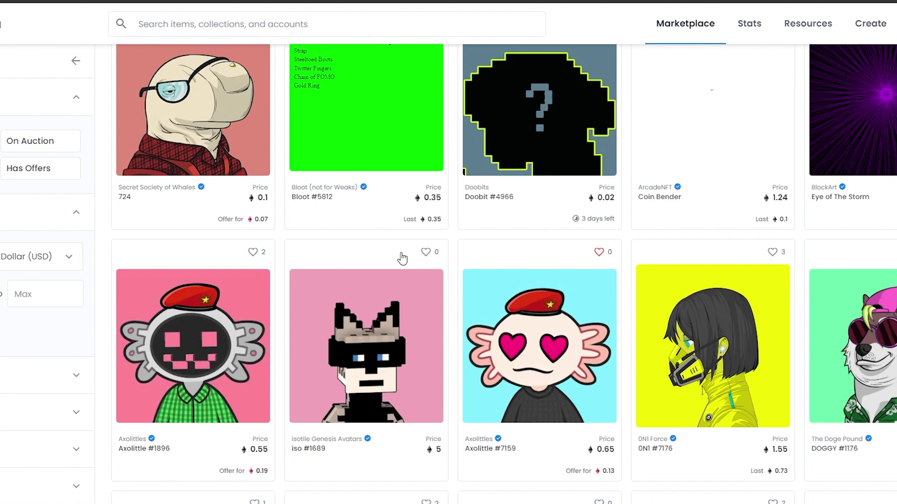
{"action": "scroll", "coordinate": [282, 256], "scroll_direction": "down", "scroll_amount": 2}
{"action": "scroll", "coordinate": [281, 256], "scroll_direction": "down", "scroll_amount": 3}
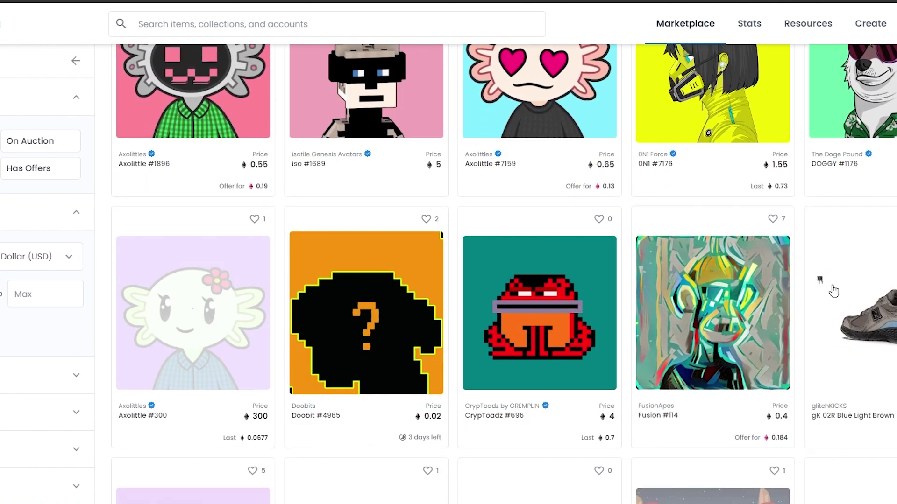
{"action": "scroll", "coordinate": [276, 281], "scroll_direction": "up", "scroll_amount": 4}
{"action": "scroll", "coordinate": [275, 278], "scroll_direction": "up", "scroll_amount": 3}
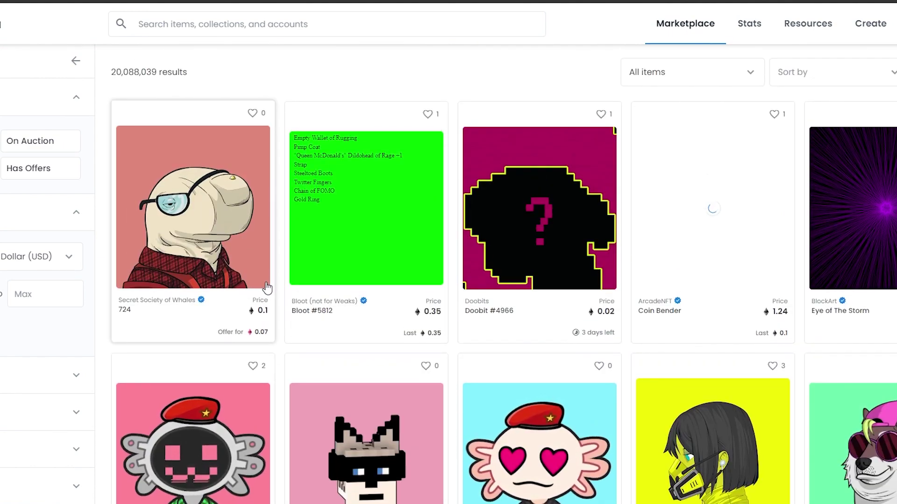
{"action": "scroll", "coordinate": [524, 326], "scroll_direction": "down", "scroll_amount": 2}
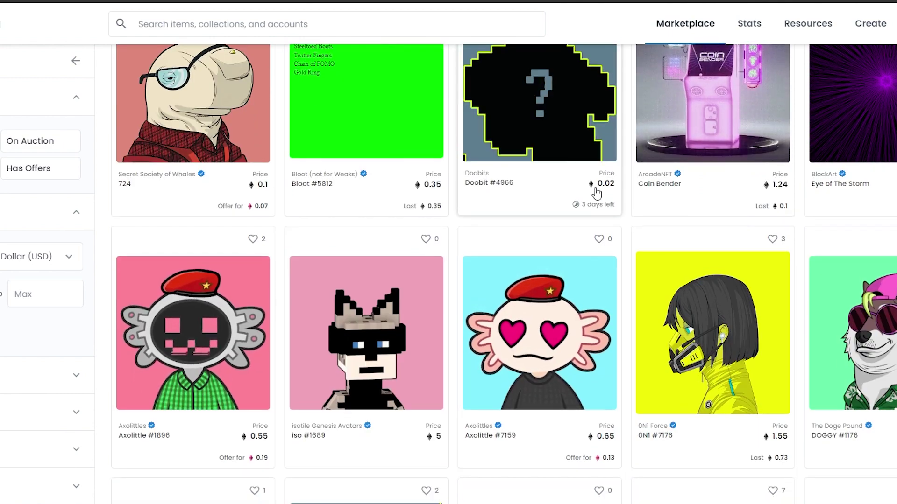
{"action": "scroll", "coordinate": [817, 365], "scroll_direction": "down", "scroll_amount": 2}
{"action": "scroll", "coordinate": [817, 366], "scroll_direction": "down", "scroll_amount": 2}
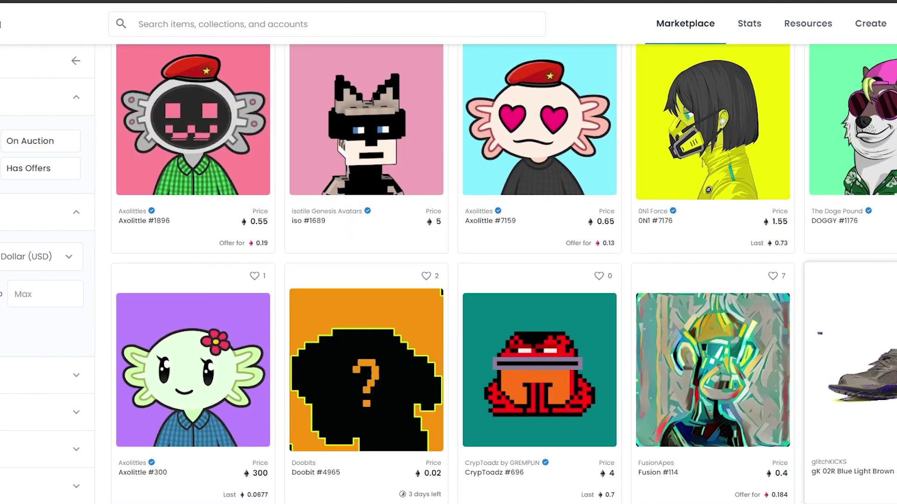
{"action": "scroll", "coordinate": [841, 225], "scroll_direction": "down", "scroll_amount": 7}
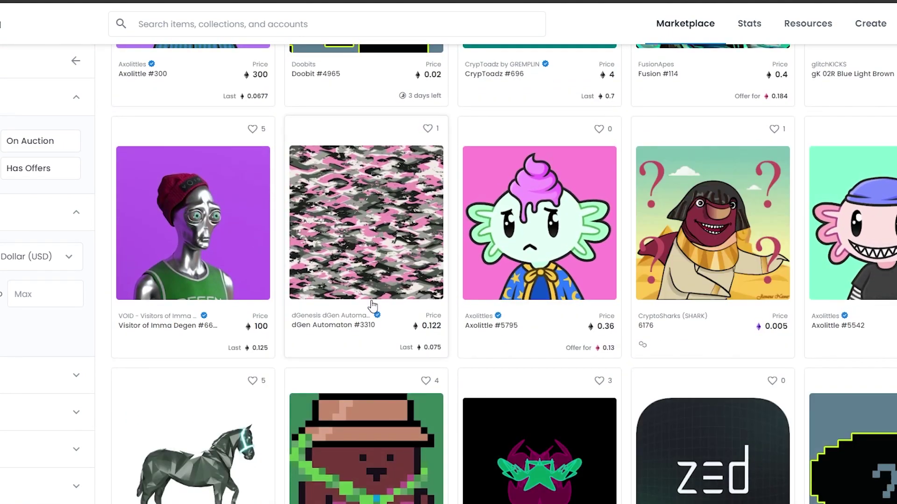
{"action": "scroll", "coordinate": [370, 305], "scroll_direction": "down", "scroll_amount": 3}
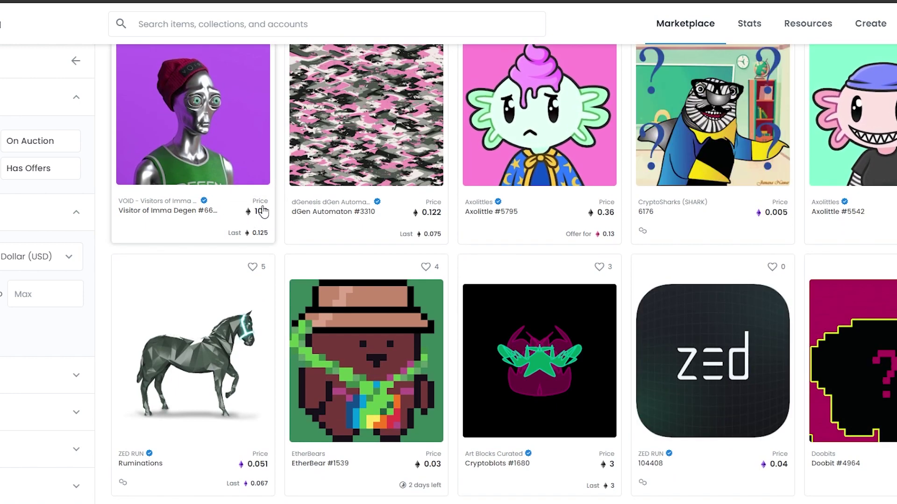
{"action": "scroll", "coordinate": [263, 213], "scroll_direction": "up", "scroll_amount": 1}
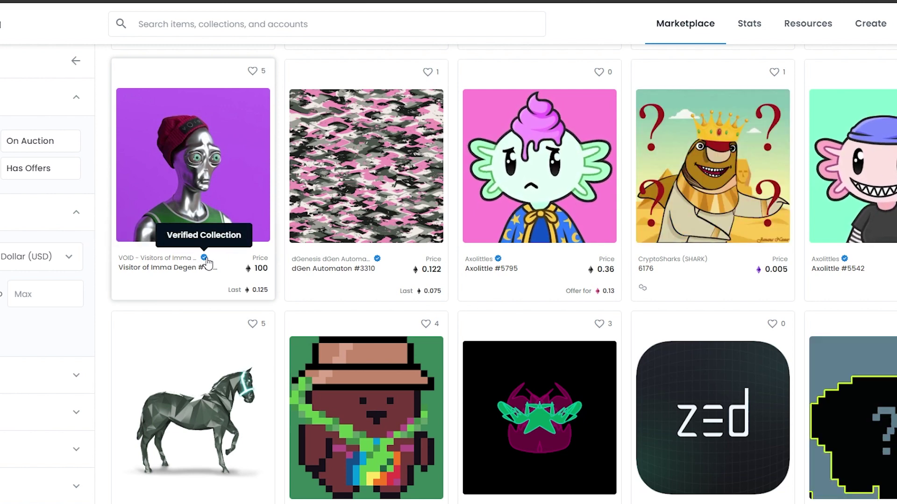
{"action": "scroll", "coordinate": [289, 295], "scroll_direction": "up", "scroll_amount": 1}
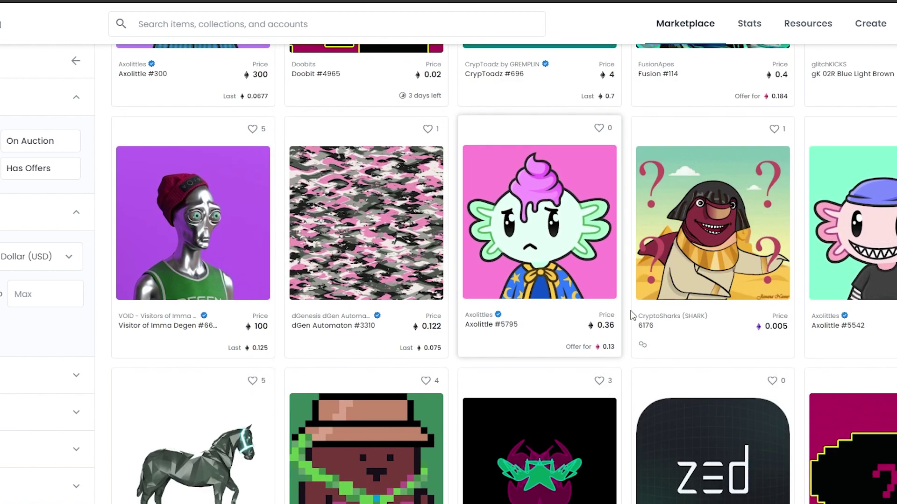
{"action": "scroll", "coordinate": [682, 331], "scroll_direction": "up", "scroll_amount": 1}
{"action": "scroll", "coordinate": [520, 324], "scroll_direction": "up", "scroll_amount": 2}
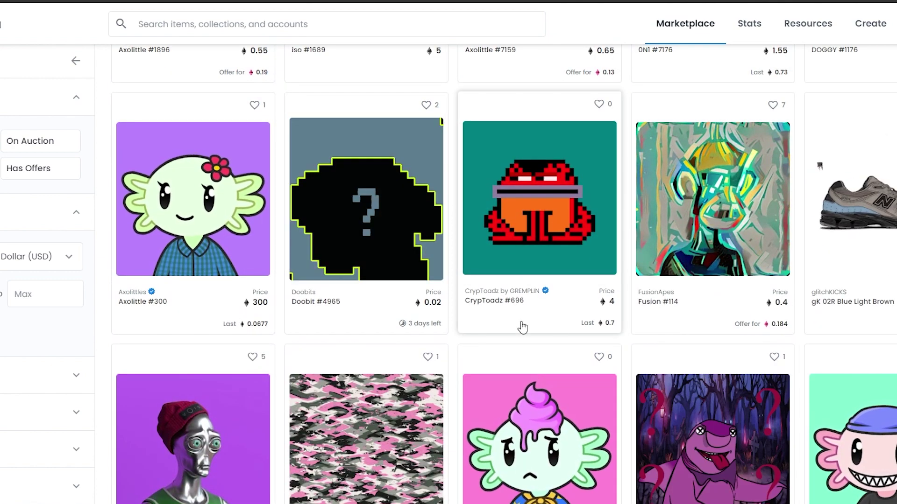
{"action": "scroll", "coordinate": [517, 328], "scroll_direction": "up", "scroll_amount": 4}
{"action": "scroll", "coordinate": [517, 329], "scroll_direction": "up", "scroll_amount": 7}
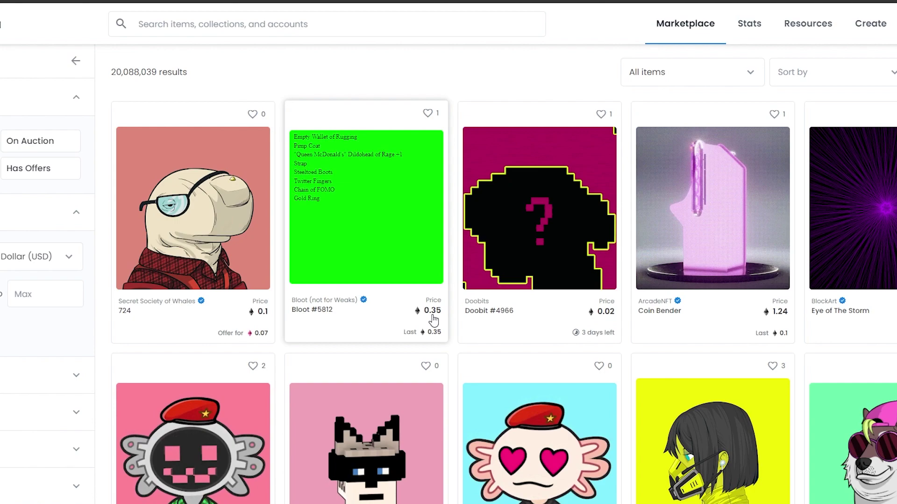
{"action": "scroll", "coordinate": [451, 320], "scroll_direction": "down", "scroll_amount": 1}
{"action": "scroll", "coordinate": [451, 317], "scroll_direction": "down", "scroll_amount": 5}
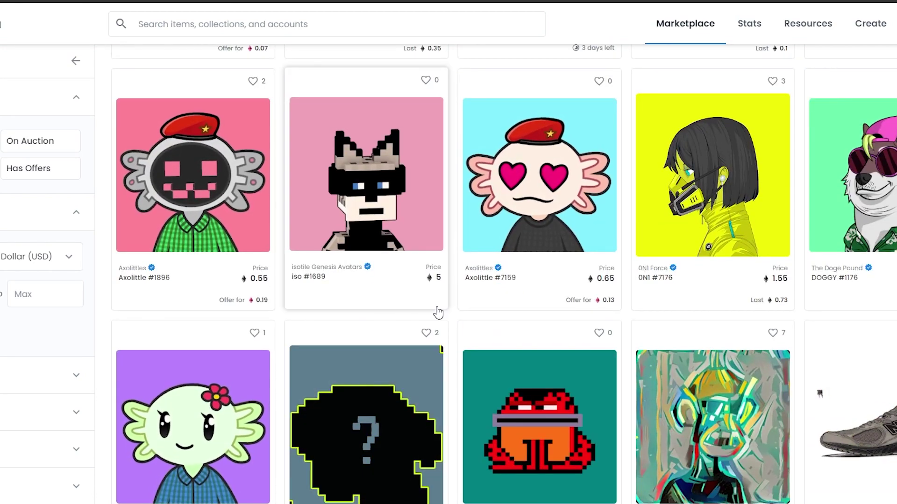
{"action": "scroll", "coordinate": [440, 311], "scroll_direction": "down", "scroll_amount": 1}
{"action": "scroll", "coordinate": [450, 311], "scroll_direction": "down", "scroll_amount": 14}
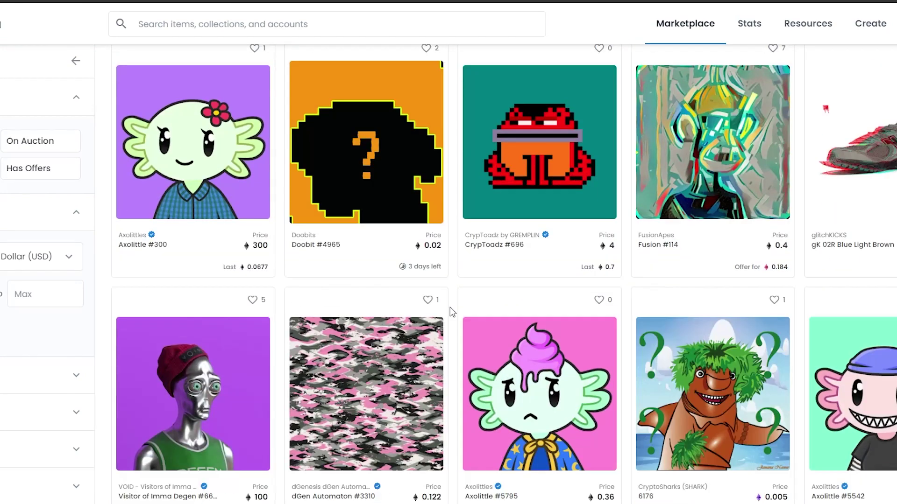
{"action": "scroll", "coordinate": [451, 312], "scroll_direction": "down", "scroll_amount": 5}
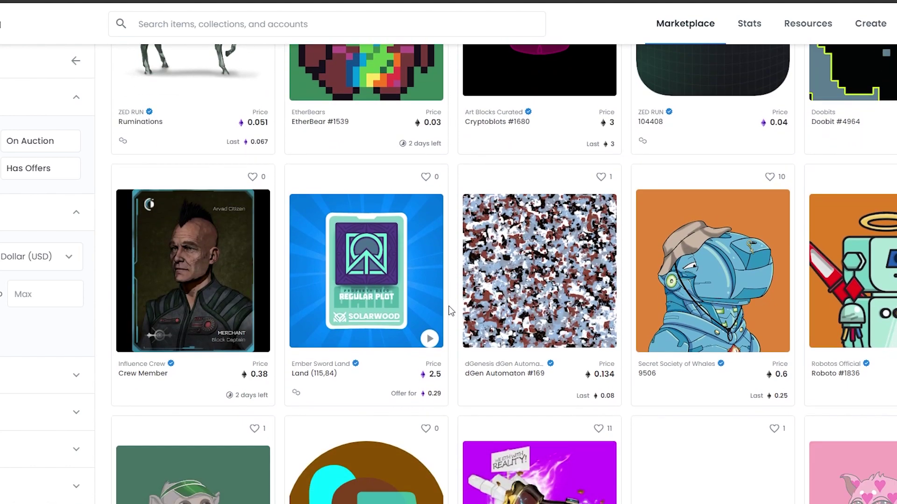
{"action": "scroll", "coordinate": [448, 310], "scroll_direction": "down", "scroll_amount": 2}
{"action": "scroll", "coordinate": [146, 248], "scroll_direction": "down", "scroll_amount": 3}
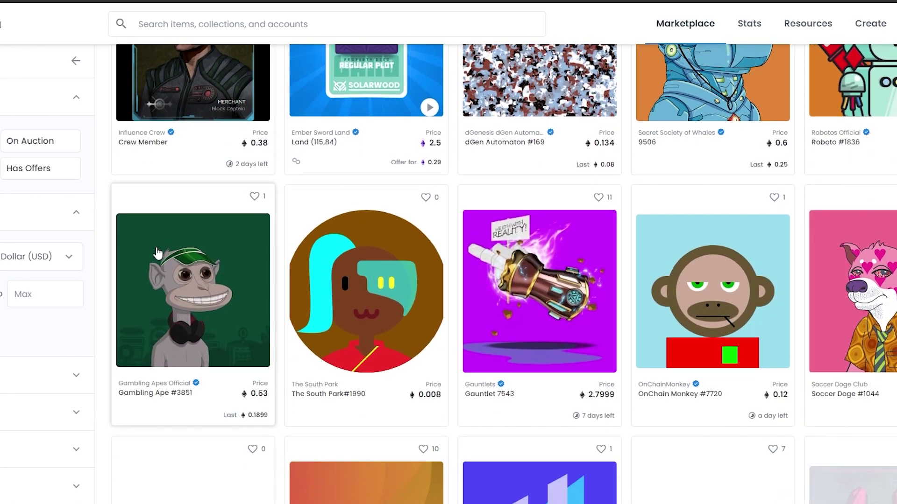
{"action": "scroll", "coordinate": [441, 288], "scroll_direction": "down", "scroll_amount": 10}
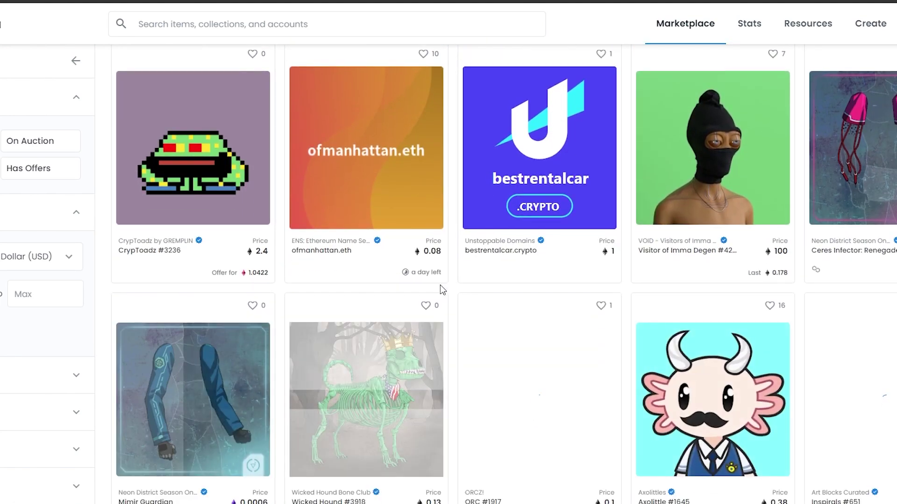
{"action": "scroll", "coordinate": [441, 291], "scroll_direction": "down", "scroll_amount": 1}
{"action": "scroll", "coordinate": [475, 317], "scroll_direction": "up", "scroll_amount": 5}
{"action": "scroll", "coordinate": [474, 317], "scroll_direction": "down", "scroll_amount": 6}
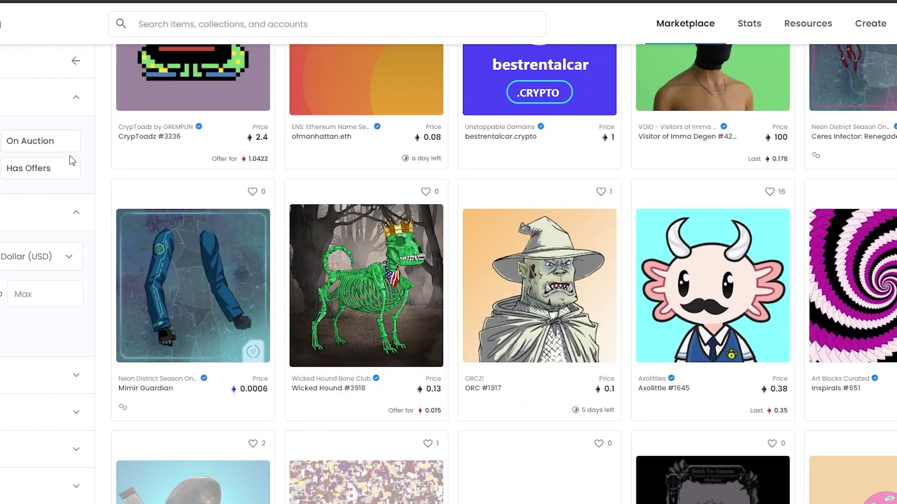
{"action": "scroll", "coordinate": [449, 275], "scroll_direction": "up", "scroll_amount": 4}
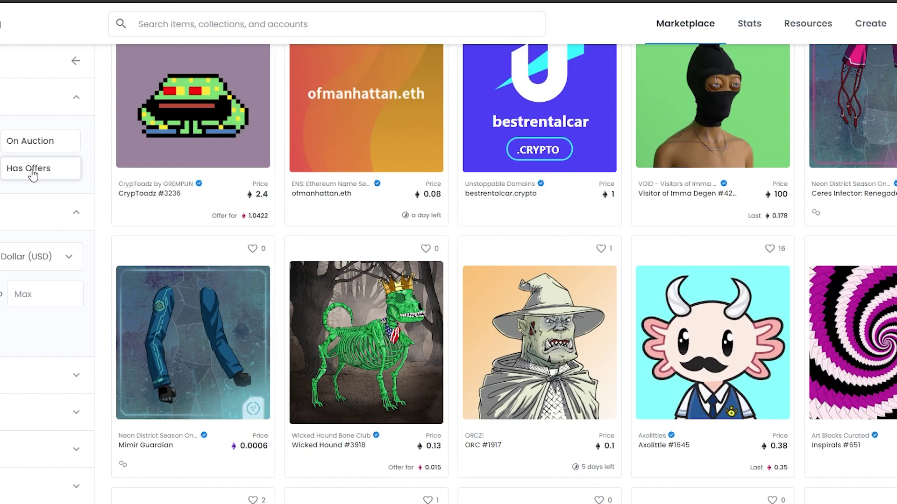
{"action": "scroll", "coordinate": [49, 272], "scroll_direction": "down", "scroll_amount": 3}
{"action": "scroll", "coordinate": [50, 273], "scroll_direction": "down", "scroll_amount": 3}
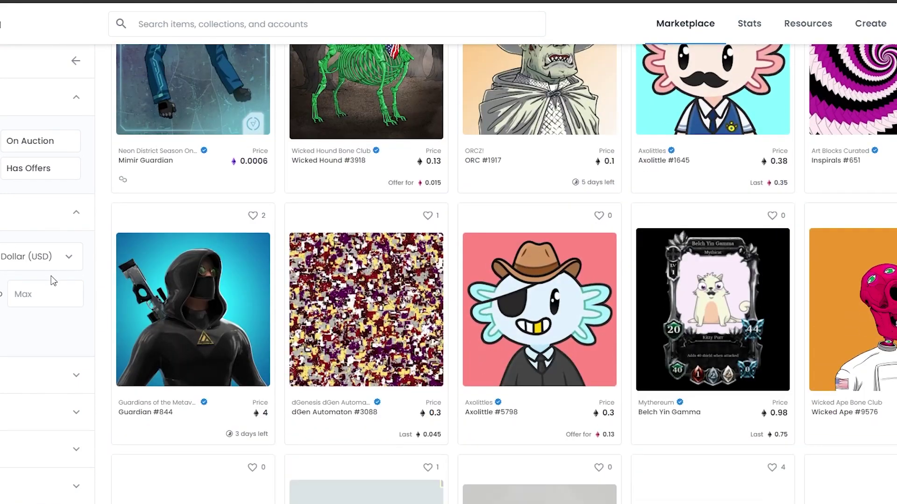
{"action": "scroll", "coordinate": [70, 360], "scroll_direction": "down", "scroll_amount": 1}
{"action": "scroll", "coordinate": [56, 341], "scroll_direction": "up", "scroll_amount": 12}
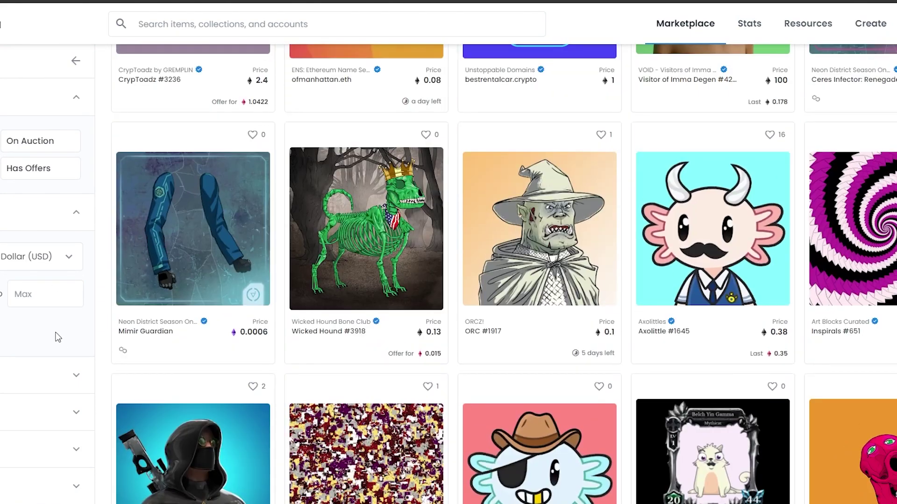
{"action": "scroll", "coordinate": [57, 338], "scroll_direction": "down", "scroll_amount": 5}
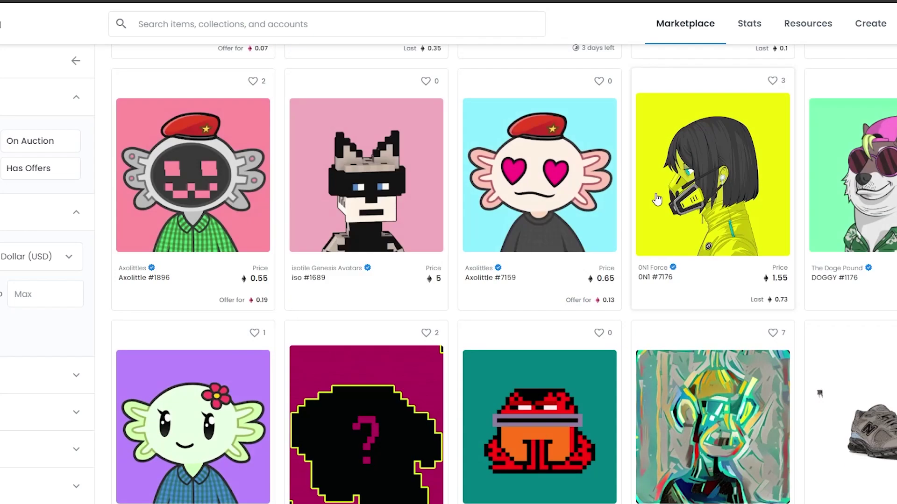
{"action": "left_click", "coordinate": [758, 30]}
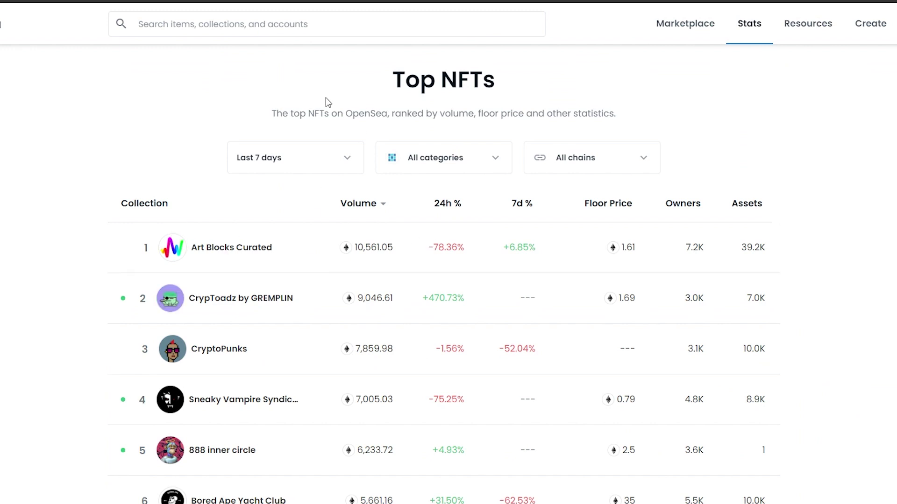
- Scroll through the Art Blocks Curated collection, then go back to the rankings with Alt+Left
{"action": "left_click", "coordinate": [234, 253]}
{"action": "scroll", "coordinate": [170, 310], "scroll_direction": "down", "scroll_amount": 4}
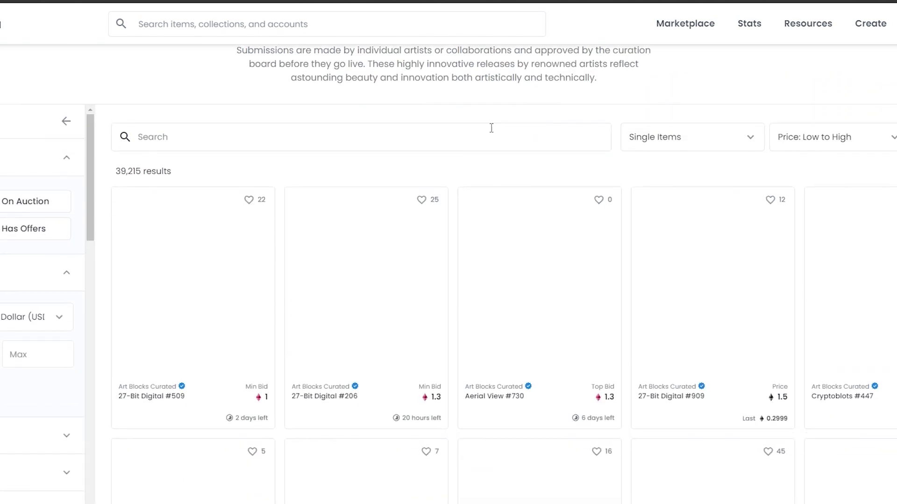
{"action": "scroll", "coordinate": [405, 160], "scroll_direction": "down", "scroll_amount": 1}
{"action": "scroll", "coordinate": [590, 124], "scroll_direction": "down", "scroll_amount": 2}
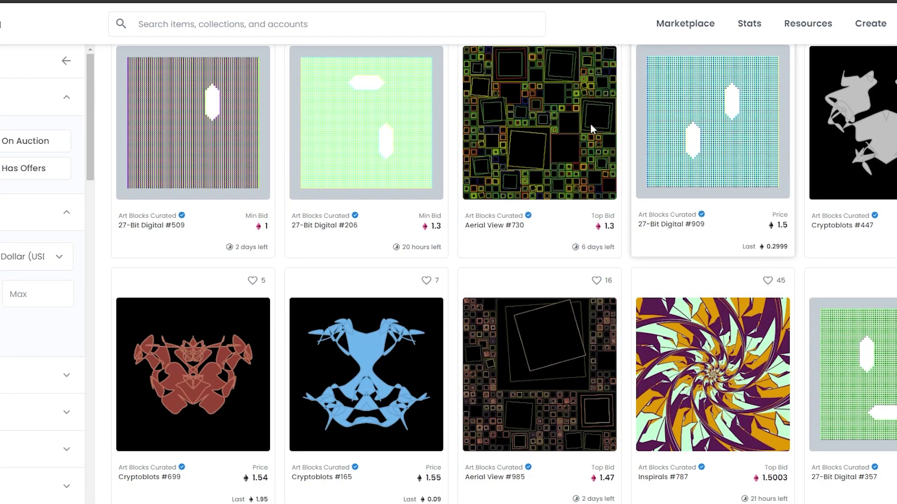
{"action": "scroll", "coordinate": [323, 330], "scroll_direction": "down", "scroll_amount": 6}
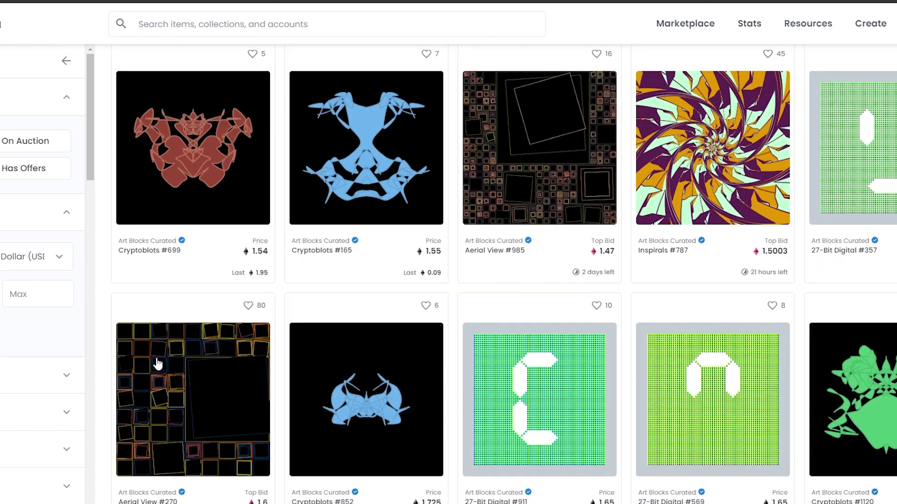
{"action": "scroll", "coordinate": [262, 262], "scroll_direction": "down", "scroll_amount": 6}
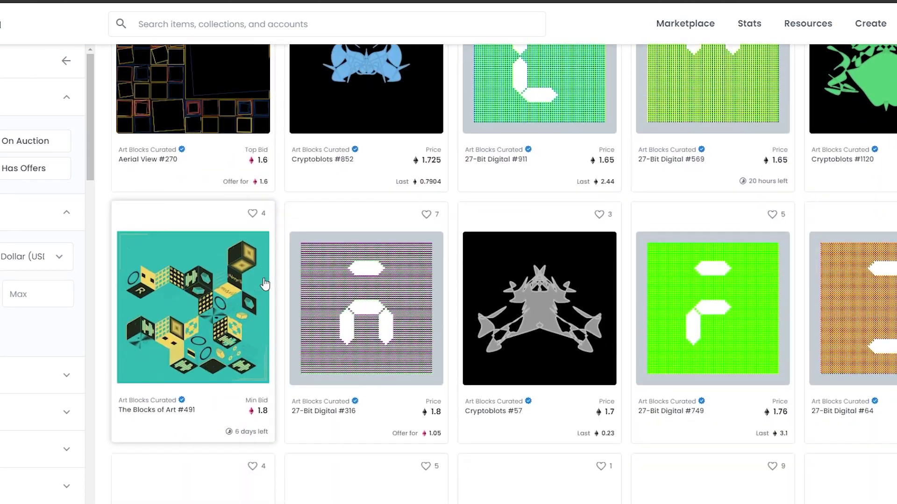
{"action": "scroll", "coordinate": [644, 322], "scroll_direction": "down", "scroll_amount": 3}
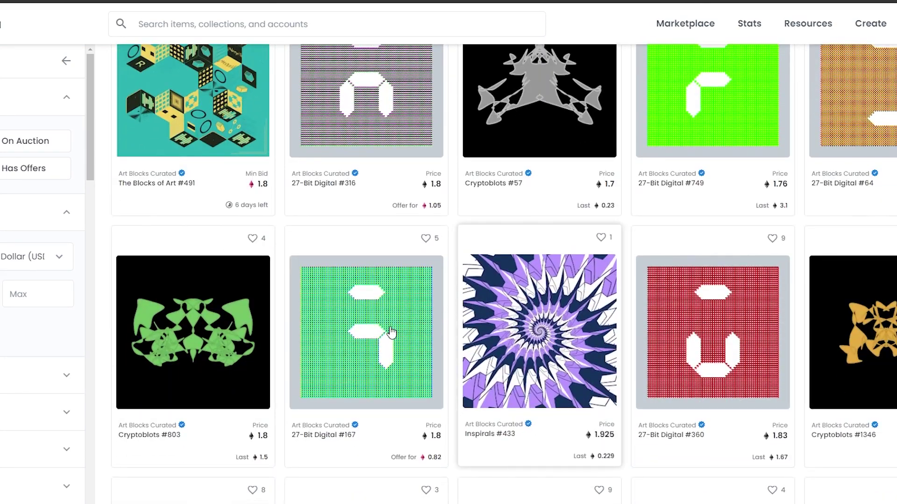
{"action": "scroll", "coordinate": [391, 332], "scroll_direction": "down", "scroll_amount": 5}
{"action": "scroll", "coordinate": [236, 386], "scroll_direction": "up", "scroll_amount": 10}
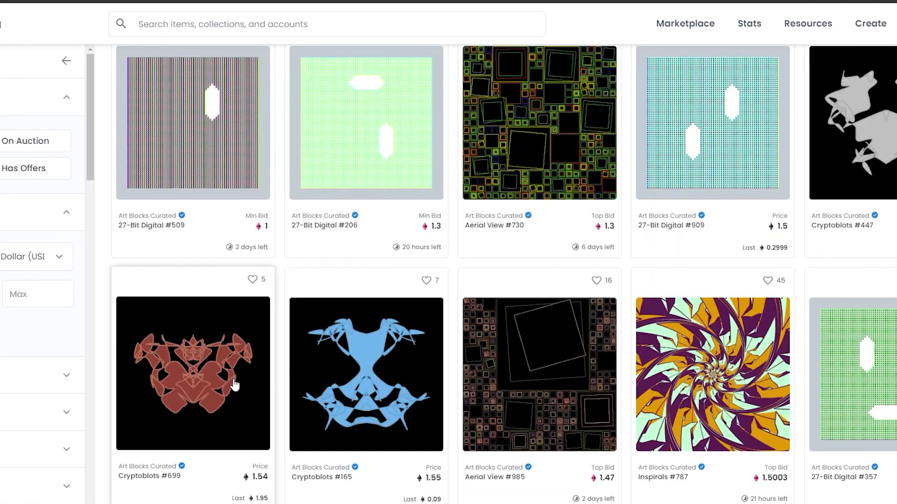
{"action": "scroll", "coordinate": [354, 279], "scroll_direction": "up", "scroll_amount": 3}
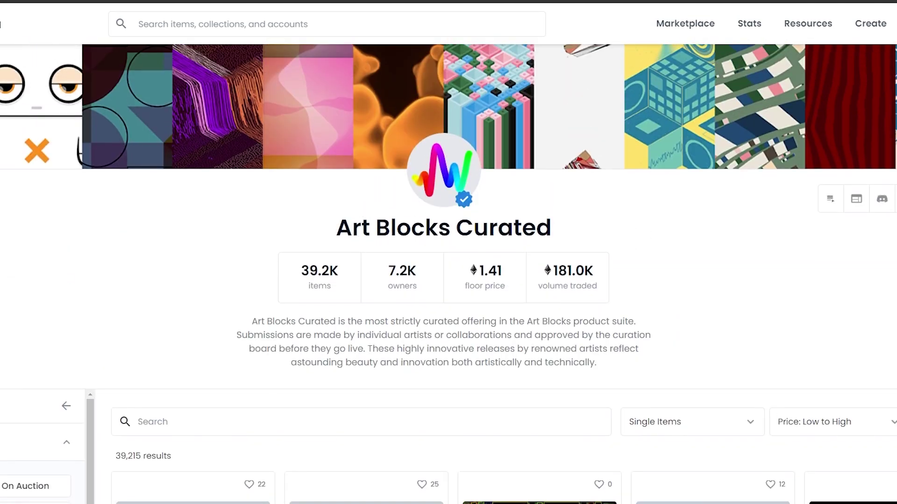
{"action": "key", "text": "alt+Left"}
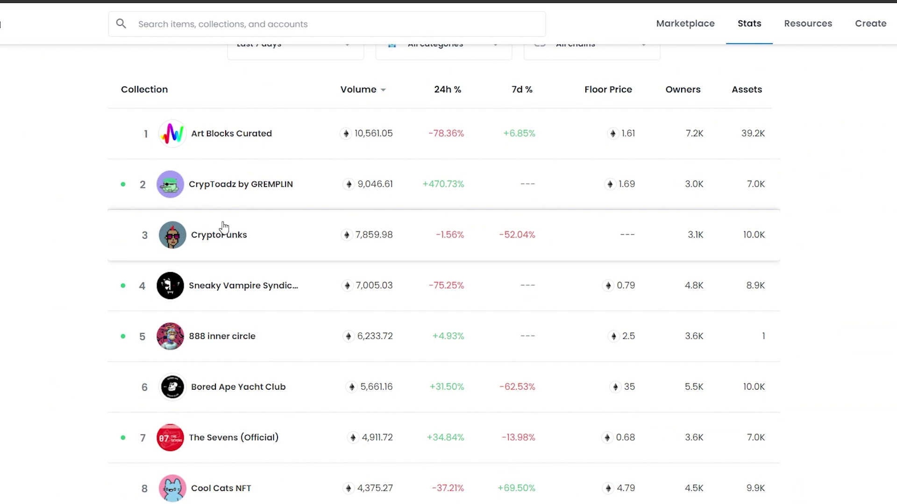
- Open the CrypToadz by GREMPLIN collection and scroll through its toad NFTs
{"action": "left_click", "coordinate": [249, 185]}
{"action": "scroll", "coordinate": [282, 252], "scroll_direction": "down", "scroll_amount": 6}
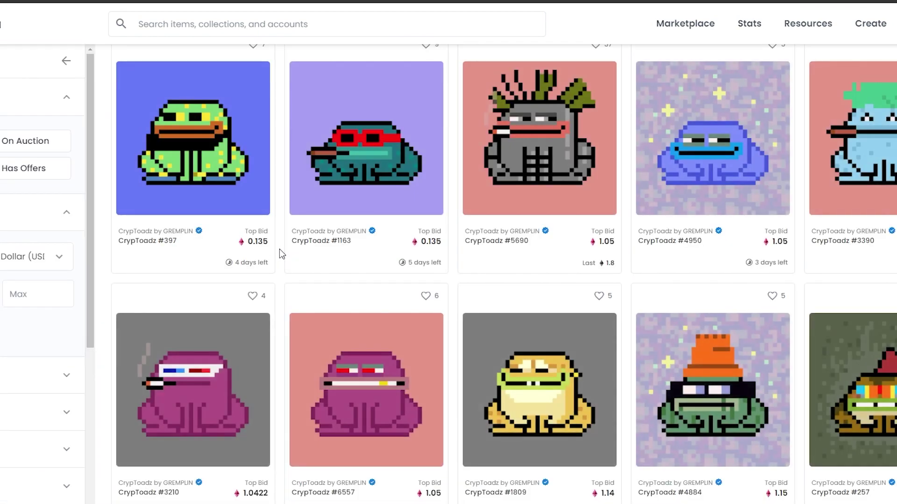
{"action": "scroll", "coordinate": [280, 252], "scroll_direction": "up", "scroll_amount": 2}
{"action": "scroll", "coordinate": [584, 344], "scroll_direction": "down", "scroll_amount": 4}
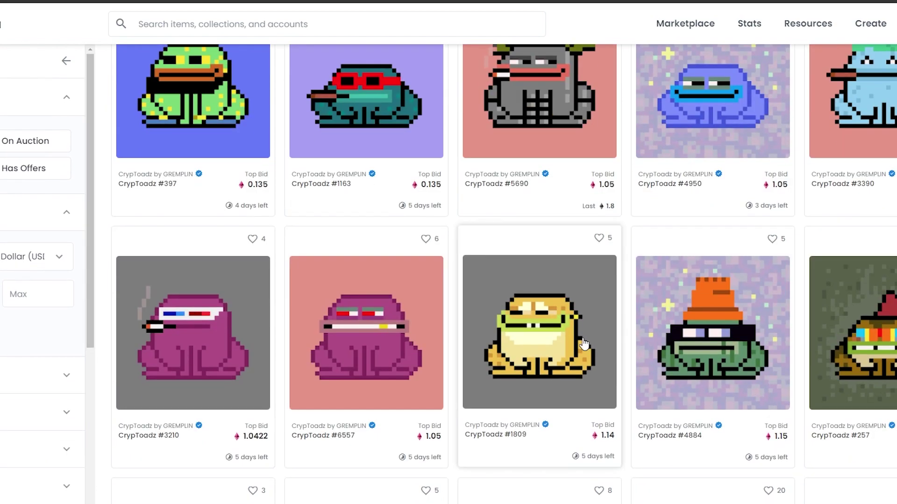
{"action": "scroll", "coordinate": [583, 344], "scroll_direction": "down", "scroll_amount": 10}
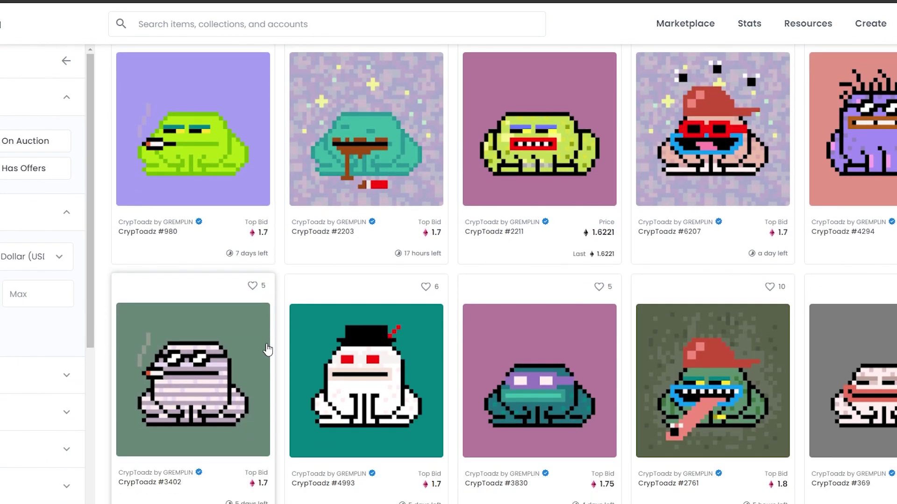
{"action": "scroll", "coordinate": [327, 332], "scroll_direction": "down", "scroll_amount": 6}
{"action": "scroll", "coordinate": [332, 337], "scroll_direction": "up", "scroll_amount": 5}
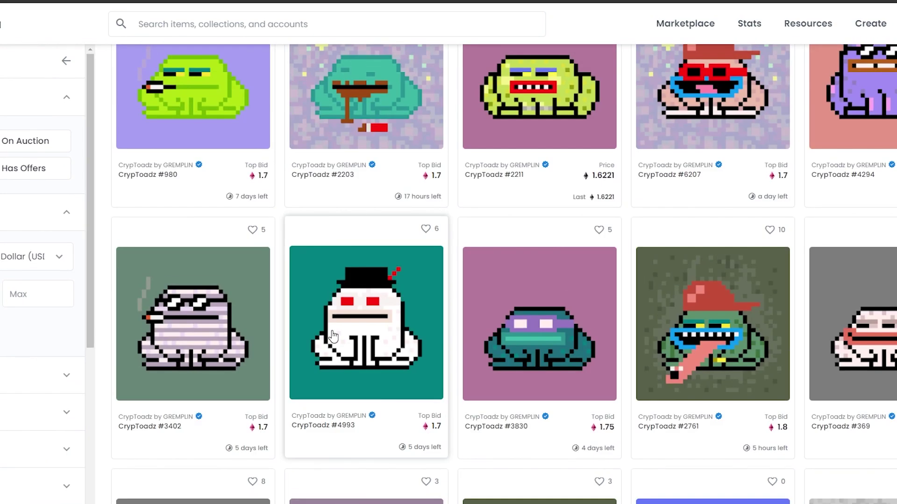
{"action": "scroll", "coordinate": [333, 336], "scroll_direction": "up", "scroll_amount": 20}
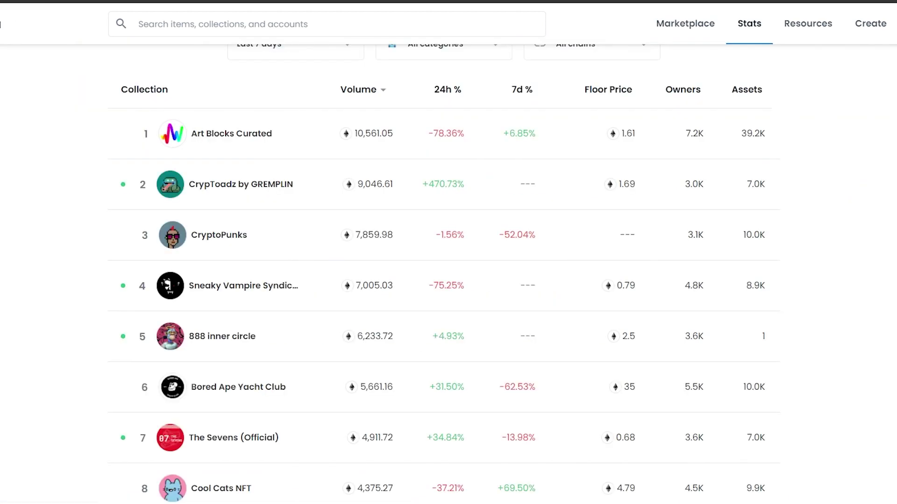
{"action": "scroll", "coordinate": [279, 184], "scroll_direction": "up", "scroll_amount": 3}
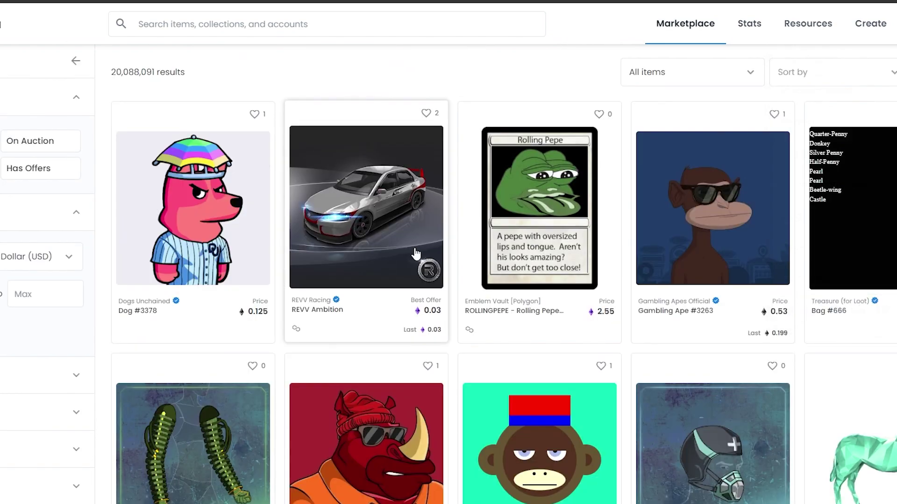
{"action": "scroll", "coordinate": [384, 319], "scroll_direction": "down", "scroll_amount": 2}
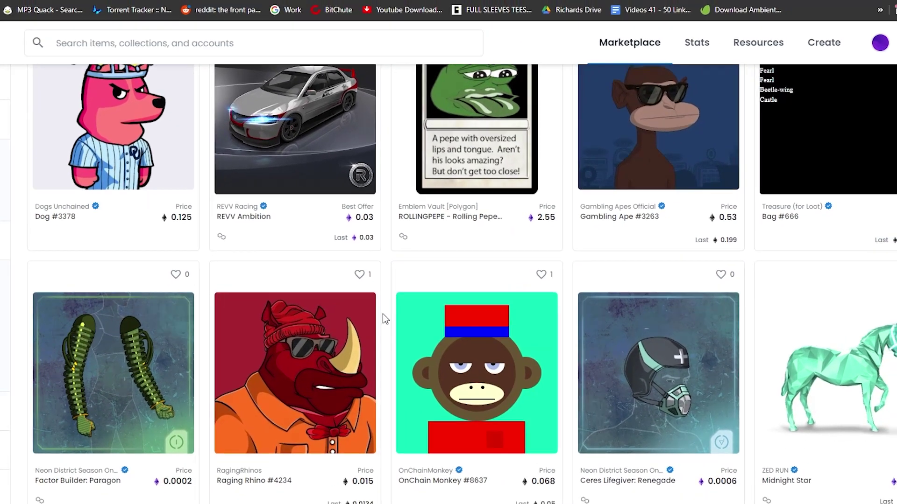
{"action": "scroll", "coordinate": [382, 314], "scroll_direction": "up", "scroll_amount": 3}
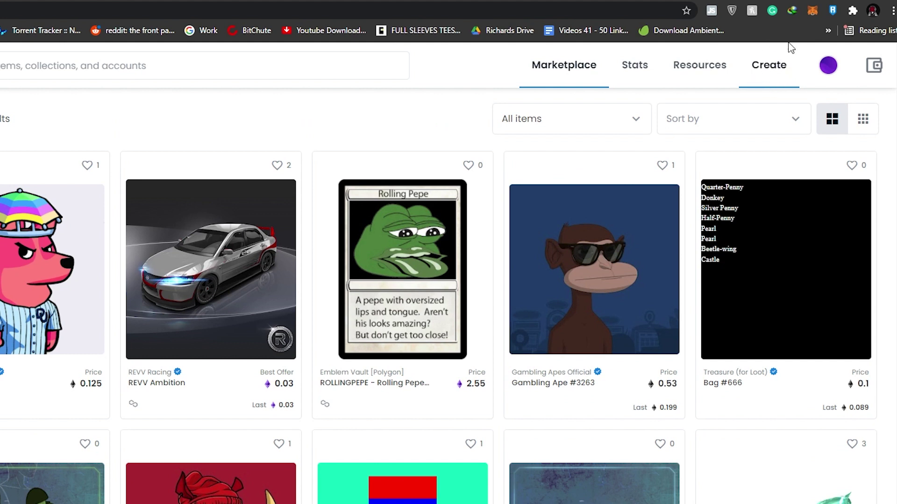
- Start a new item with Create and approve the MetaMask sign-in signature request
{"action": "left_click", "coordinate": [765, 82]}
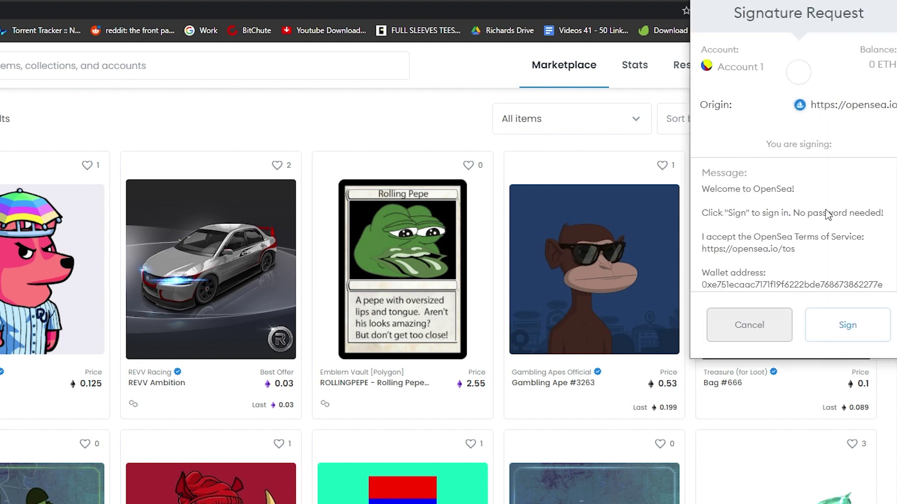
{"action": "scroll", "coordinate": [737, 266], "scroll_direction": "down", "scroll_amount": 2}
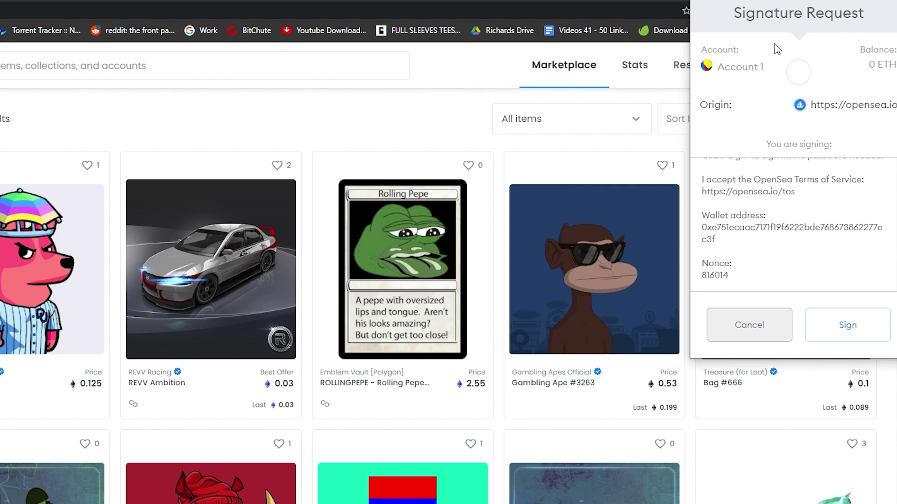
{"action": "scroll", "coordinate": [794, 224], "scroll_direction": "up", "scroll_amount": 2}
{"action": "scroll", "coordinate": [813, 234], "scroll_direction": "down", "scroll_amount": 2}
{"action": "left_click", "coordinate": [847, 327]}
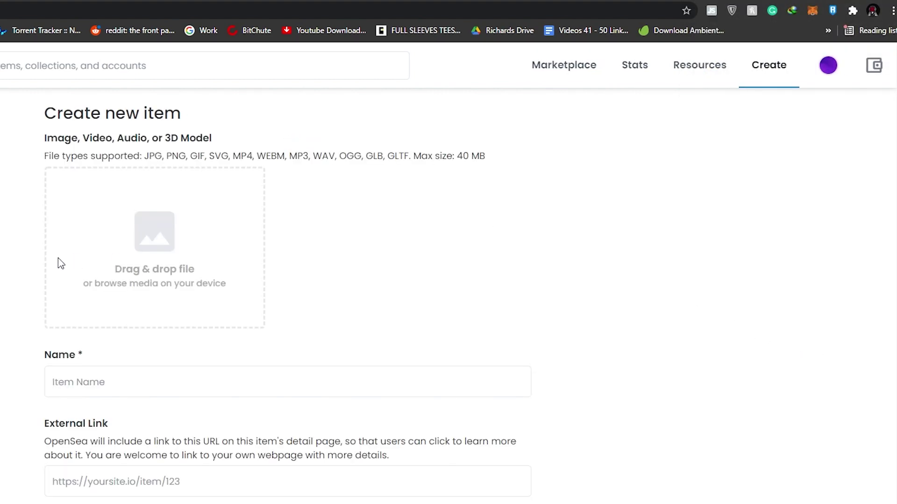
- Upload image-from-rawpixel-id-561117-jpeg-copy as the item's media
{"action": "scroll", "coordinate": [348, 370], "scroll_direction": "down", "scroll_amount": 3}
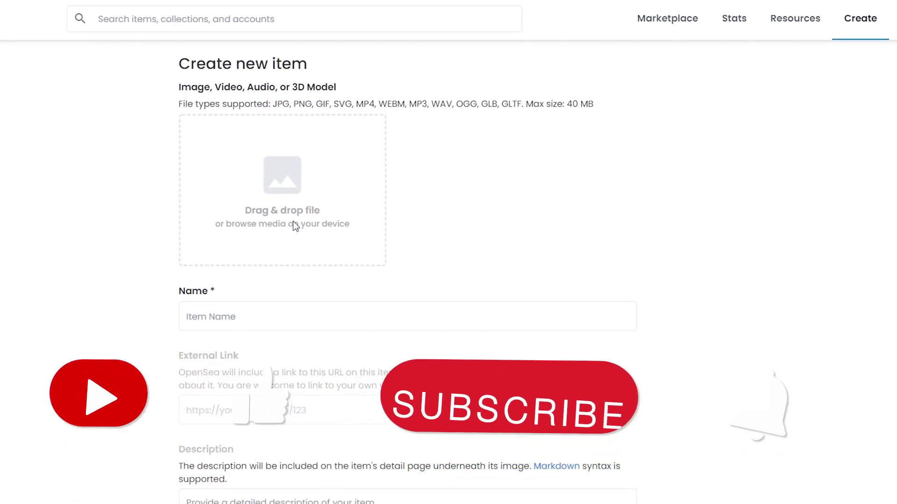
{"action": "left_click", "coordinate": [293, 225]}
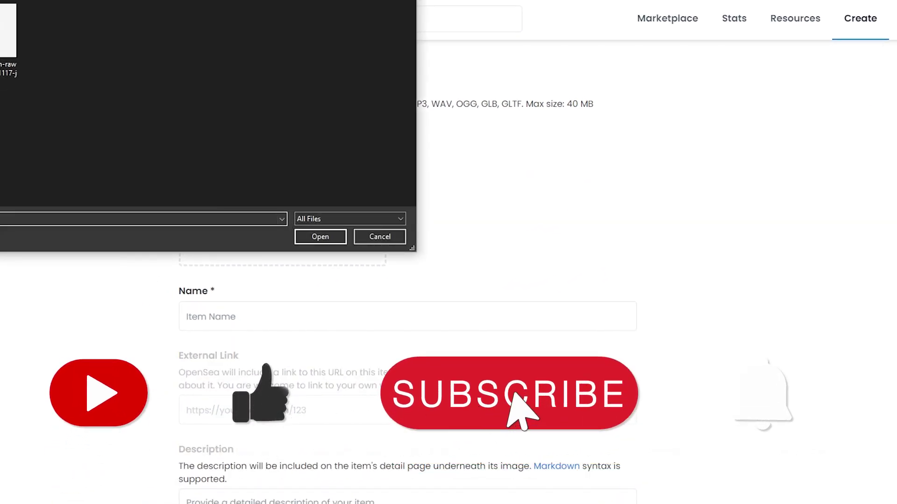
{"action": "scroll", "coordinate": [27, 50], "scroll_direction": "left", "scroll_amount": 2}
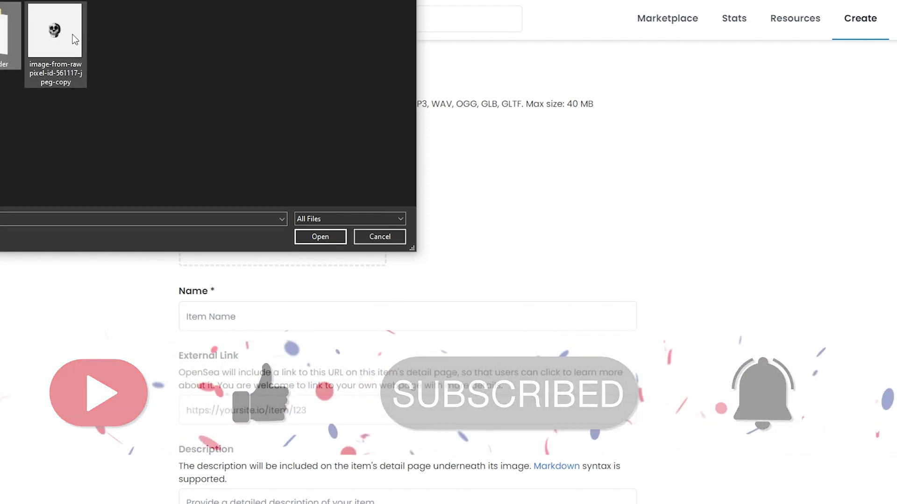
{"action": "left_click", "coordinate": [76, 60]}
{"action": "left_click", "coordinate": [320, 236]}
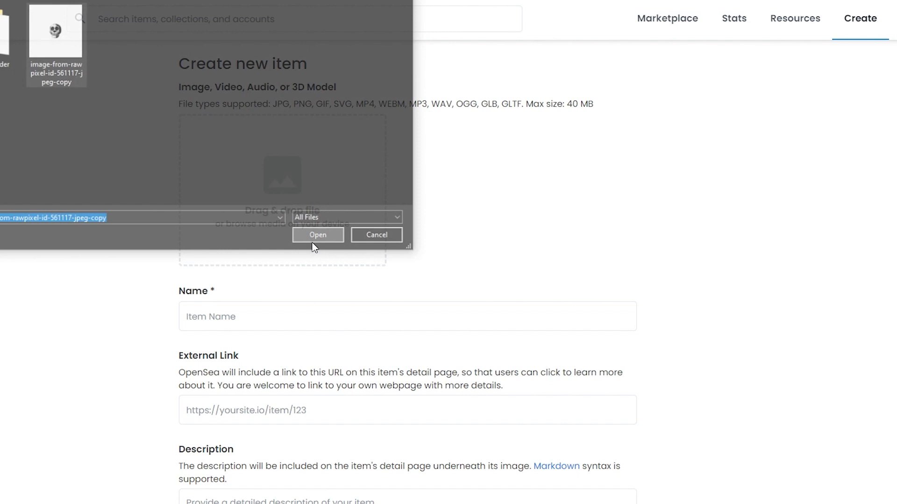
- Name the new item 'white skll'
{"action": "scroll", "coordinate": [308, 326], "scroll_direction": "down", "scroll_amount": 1}
{"action": "scroll", "coordinate": [308, 325], "scroll_direction": "down", "scroll_amount": 2}
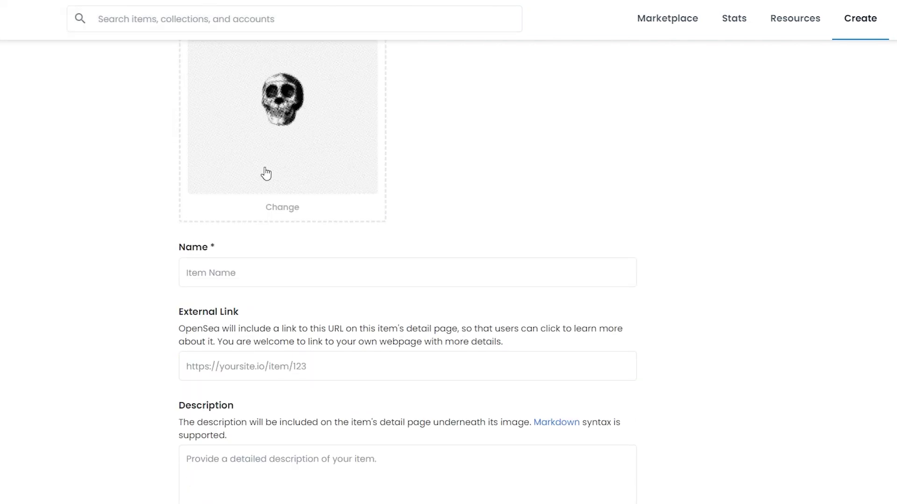
{"action": "scroll", "coordinate": [320, 172], "scroll_direction": "up", "scroll_amount": 3}
{"action": "scroll", "coordinate": [283, 238], "scroll_direction": "down", "scroll_amount": 1}
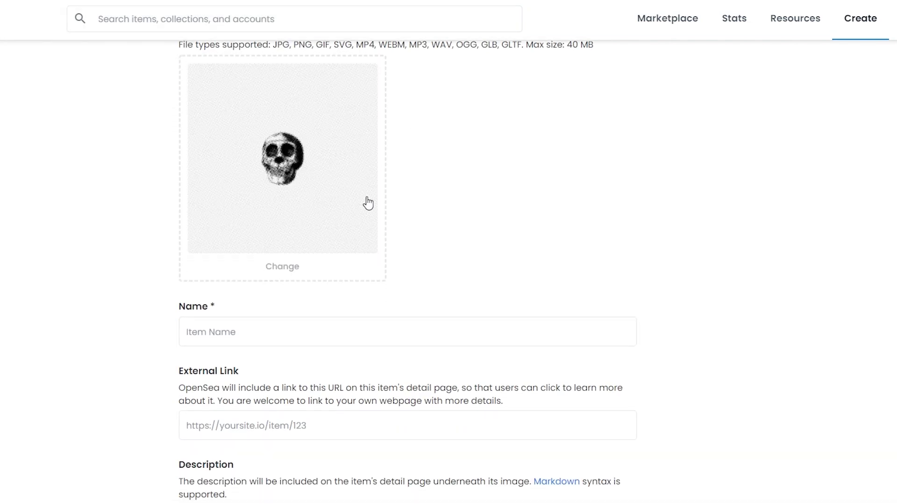
{"action": "scroll", "coordinate": [291, 239], "scroll_direction": "down", "scroll_amount": 2}
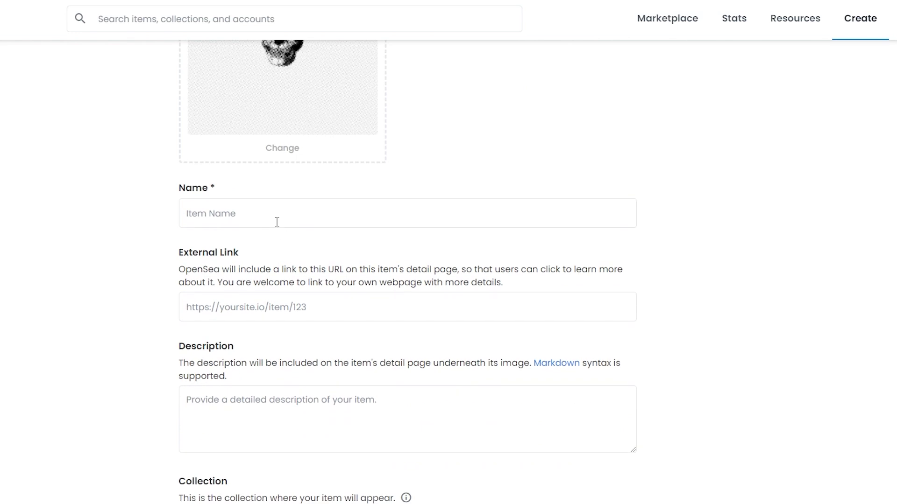
{"action": "left_click", "coordinate": [277, 222]}
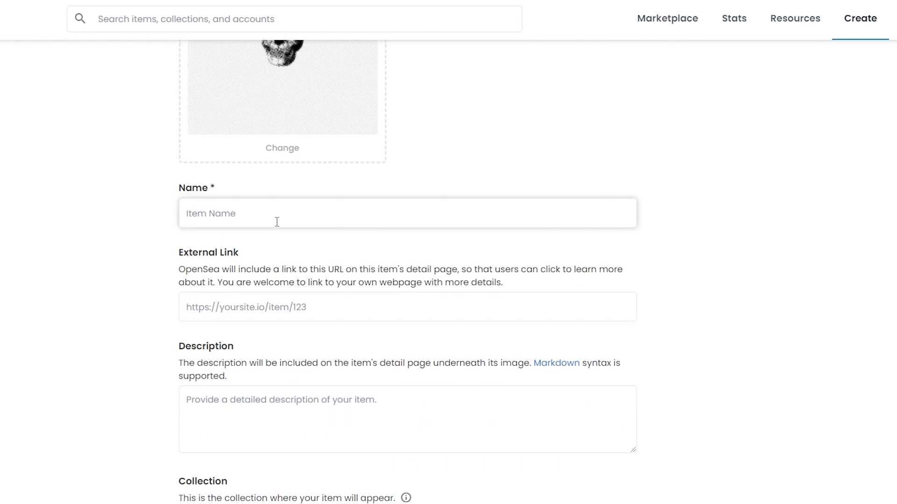
{"action": "type", "text": "white skll"}
- Select the external link field and review the remaining form fields
{"action": "scroll", "coordinate": [226, 250], "scroll_direction": "up", "scroll_amount": 2}
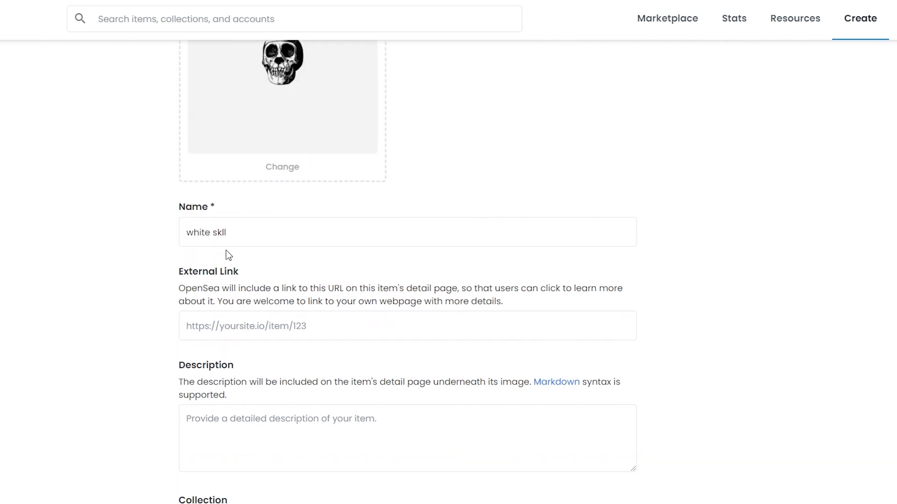
{"action": "scroll", "coordinate": [176, 257], "scroll_direction": "down", "scroll_amount": 2}
{"action": "scroll", "coordinate": [253, 218], "scroll_direction": "down", "scroll_amount": 2}
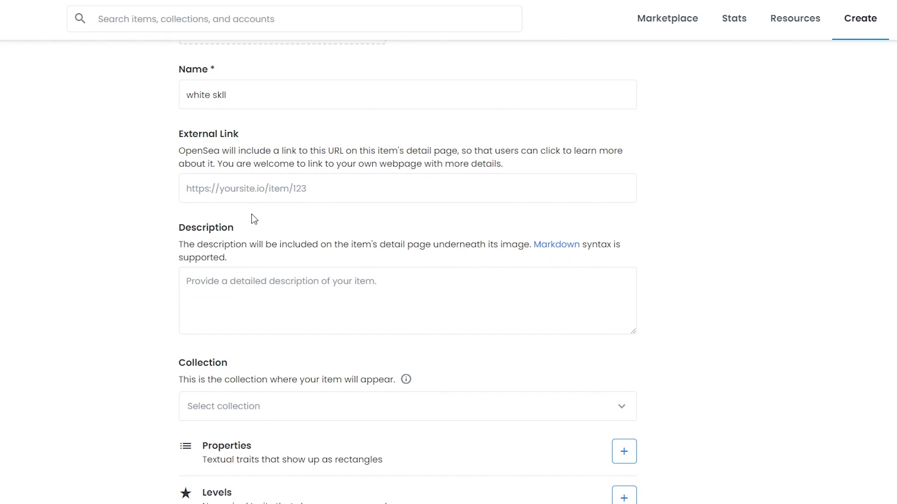
{"action": "scroll", "coordinate": [282, 198], "scroll_direction": "up", "scroll_amount": 3}
{"action": "scroll", "coordinate": [322, 189], "scroll_direction": "down", "scroll_amount": 2}
{"action": "left_click", "coordinate": [254, 246]}
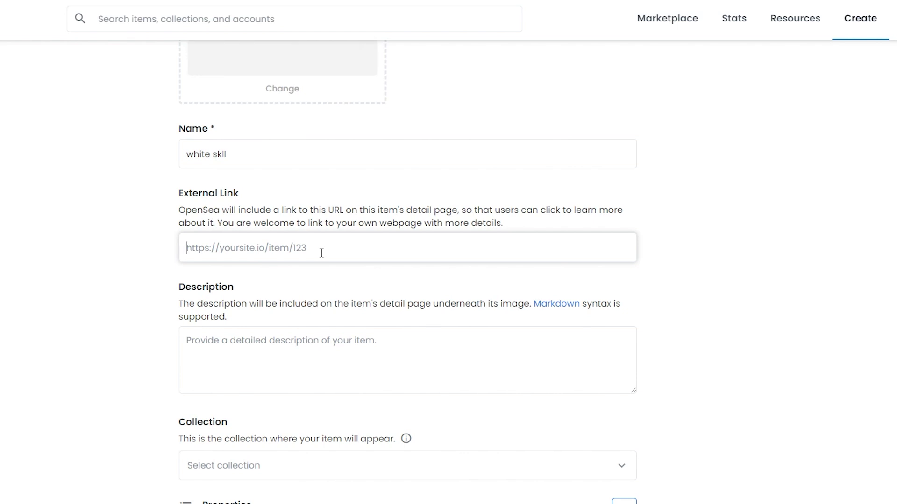
{"action": "scroll", "coordinate": [328, 252], "scroll_direction": "up", "scroll_amount": 3}
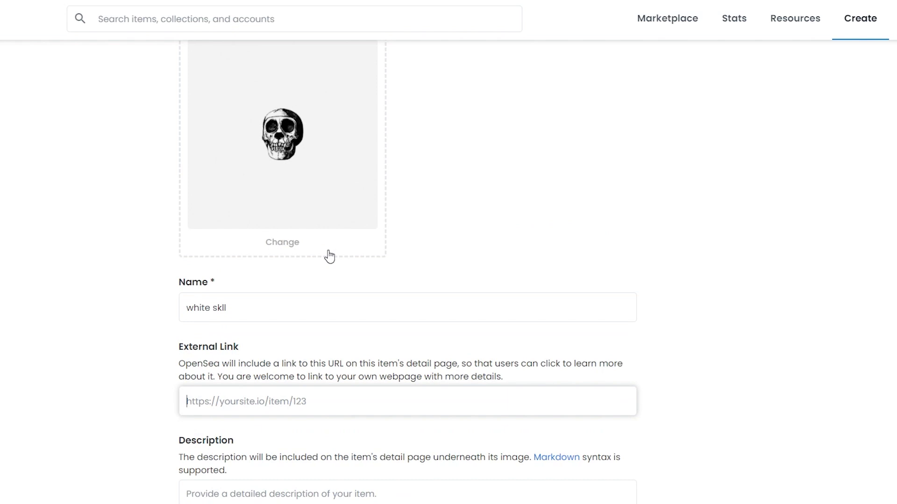
{"action": "scroll", "coordinate": [327, 254], "scroll_direction": "down", "scroll_amount": 2}
{"action": "scroll", "coordinate": [315, 248], "scroll_direction": "up", "scroll_amount": 4}
{"action": "scroll", "coordinate": [130, 272], "scroll_direction": "down", "scroll_amount": 3}
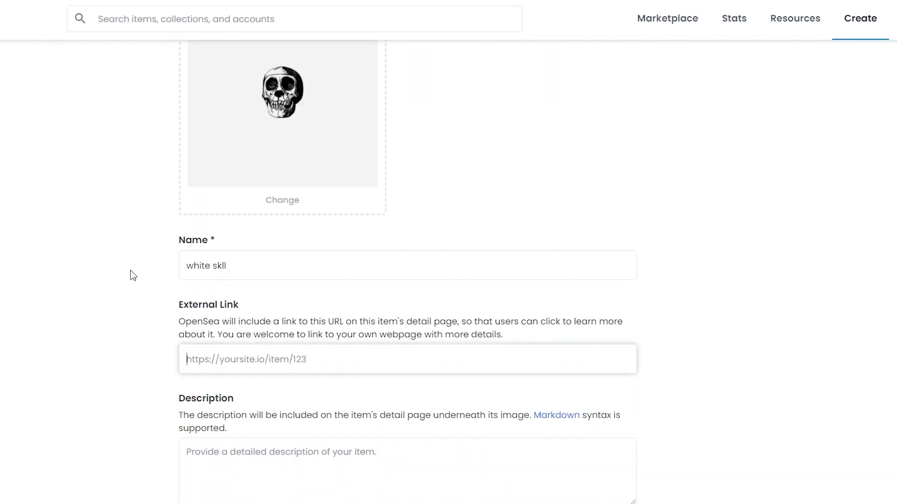
{"action": "scroll", "coordinate": [242, 303], "scroll_direction": "down", "scroll_amount": 3}
{"action": "scroll", "coordinate": [242, 302], "scroll_direction": "up", "scroll_amount": 5}
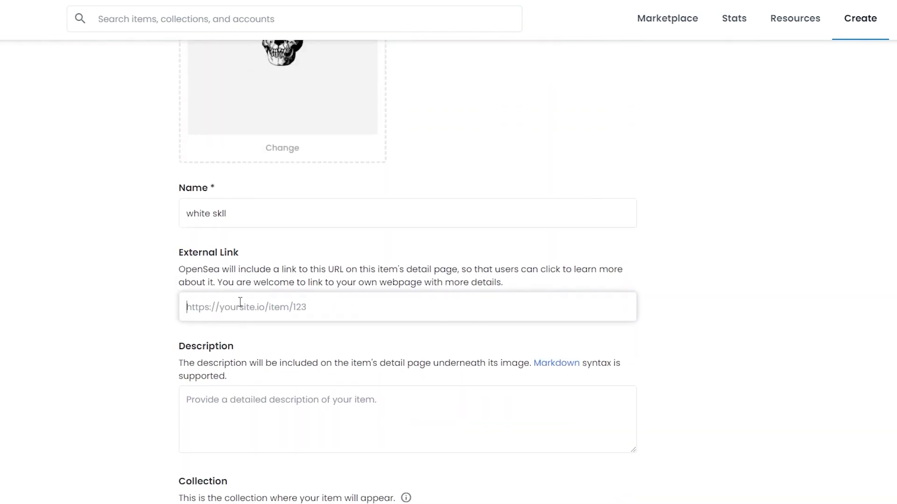
{"action": "scroll", "coordinate": [318, 290], "scroll_direction": "down", "scroll_amount": 1}
{"action": "scroll", "coordinate": [282, 280], "scroll_direction": "down", "scroll_amount": 1}
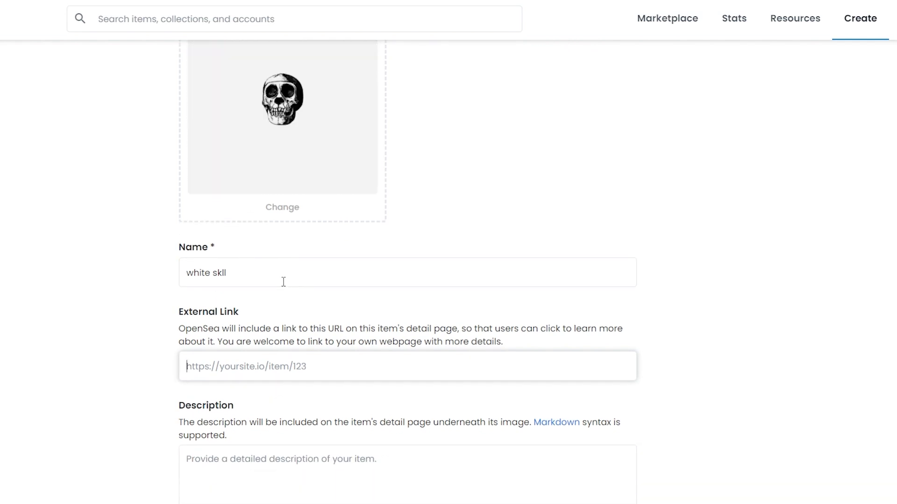
{"action": "scroll", "coordinate": [276, 281], "scroll_direction": "down", "scroll_amount": 1}
{"action": "scroll", "coordinate": [276, 281], "scroll_direction": "up", "scroll_amount": 2}
{"action": "scroll", "coordinate": [277, 280], "scroll_direction": "up", "scroll_amount": 1}
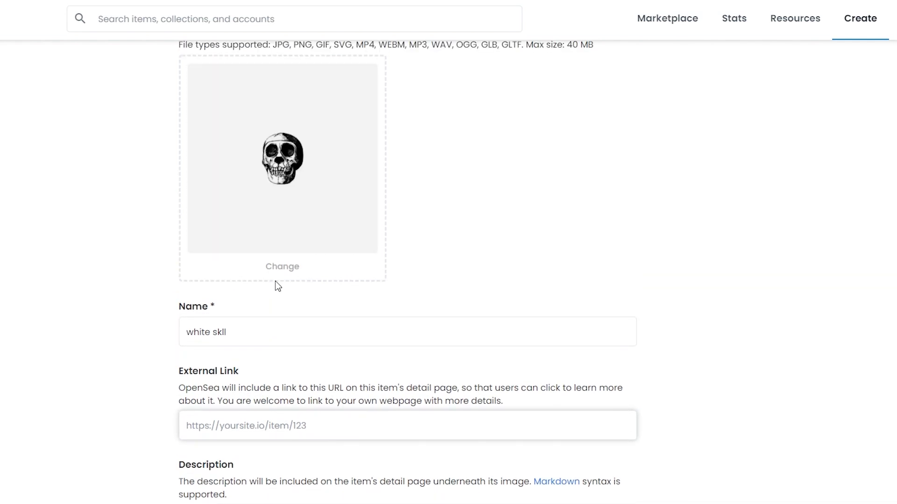
{"action": "scroll", "coordinate": [181, 350], "scroll_direction": "down", "scroll_amount": 3}
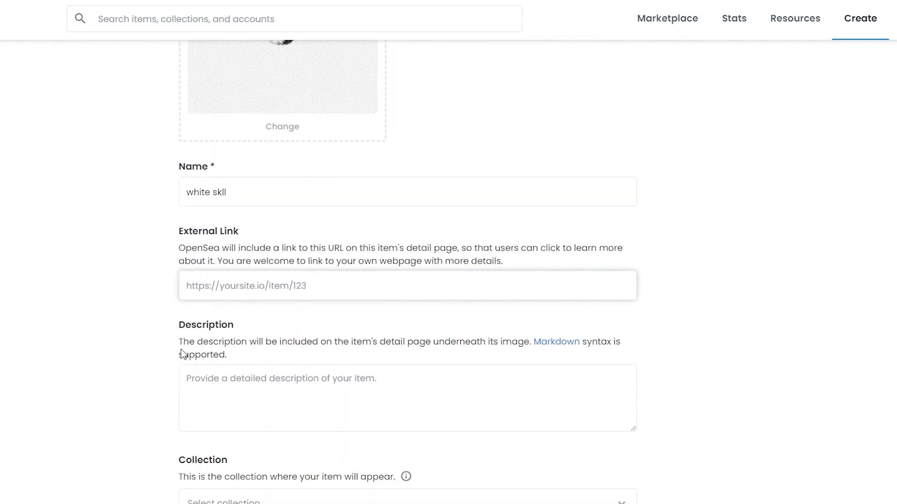
{"action": "scroll", "coordinate": [176, 345], "scroll_direction": "up", "scroll_amount": 3}
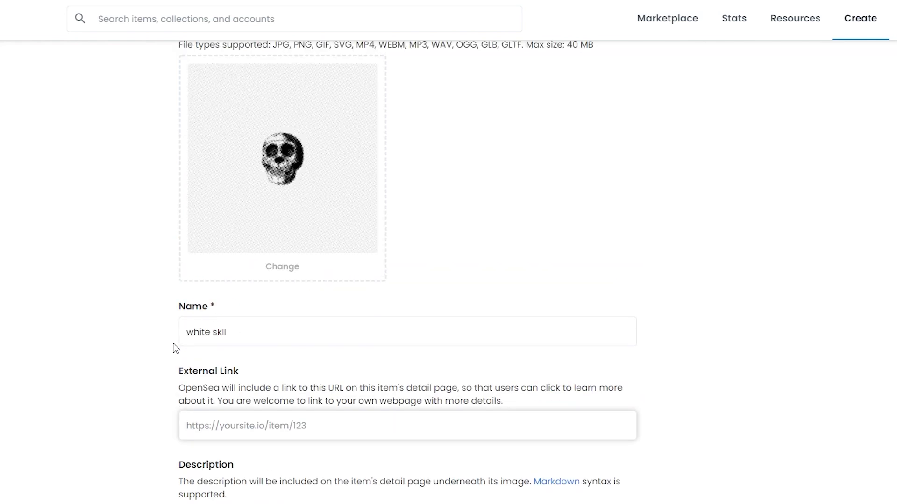
{"action": "scroll", "coordinate": [194, 345], "scroll_direction": "down", "scroll_amount": 9}
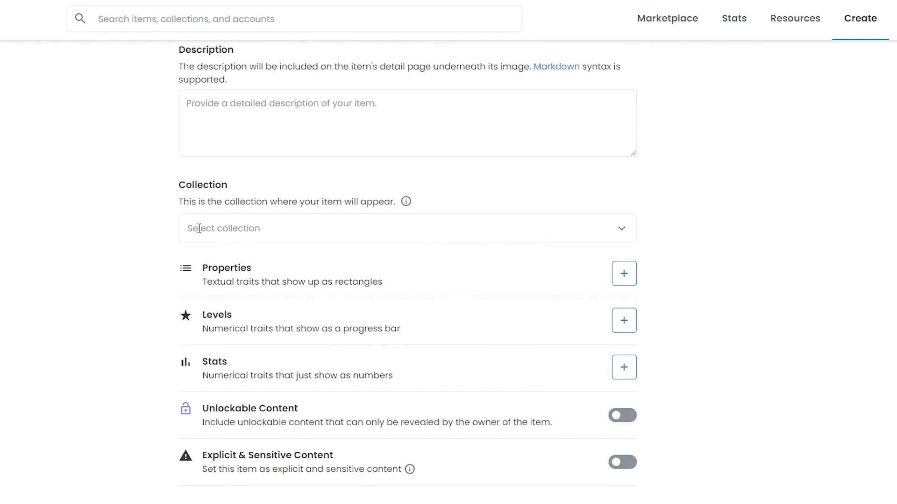
{"action": "scroll", "coordinate": [225, 245], "scroll_direction": "down", "scroll_amount": 1}
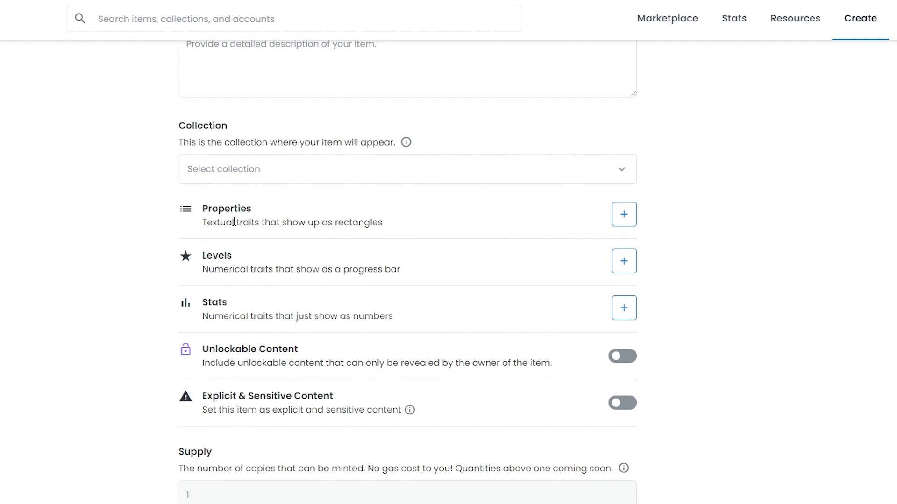
{"action": "scroll", "coordinate": [229, 252], "scroll_direction": "down", "scroll_amount": 1}
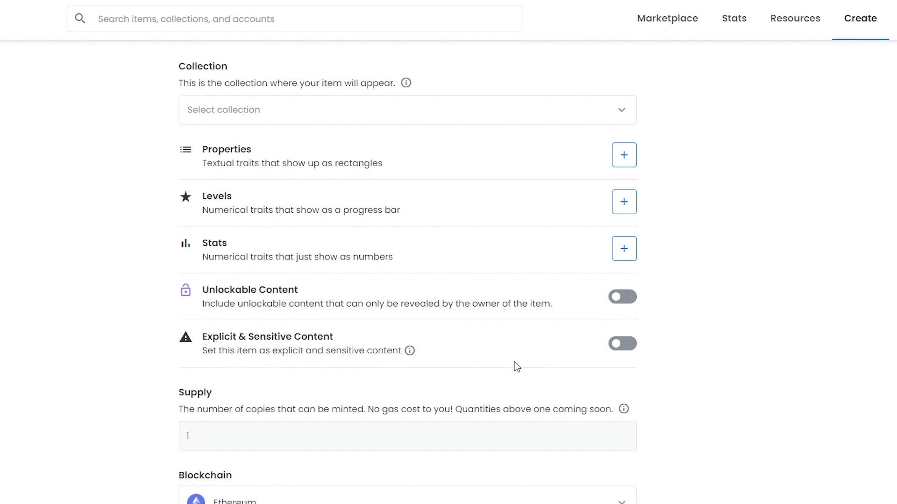
{"action": "scroll", "coordinate": [615, 345], "scroll_direction": "down", "scroll_amount": 1}
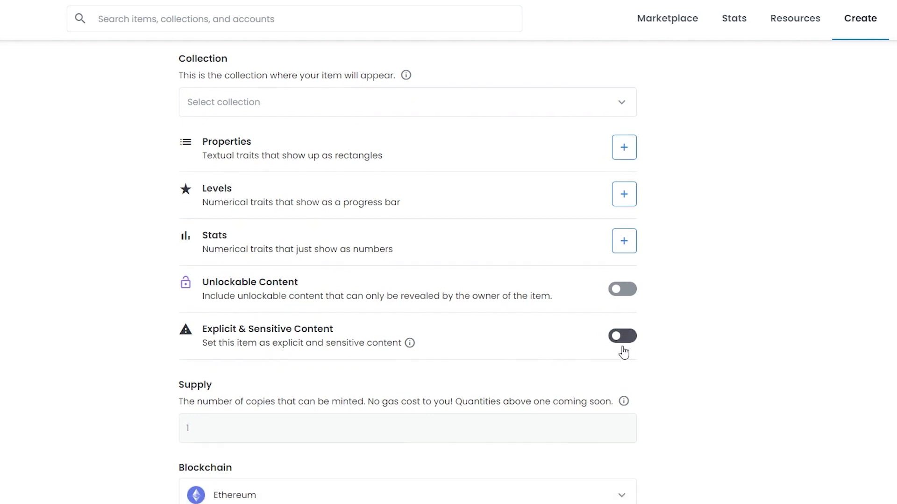
{"action": "scroll", "coordinate": [540, 350], "scroll_direction": "down", "scroll_amount": 3}
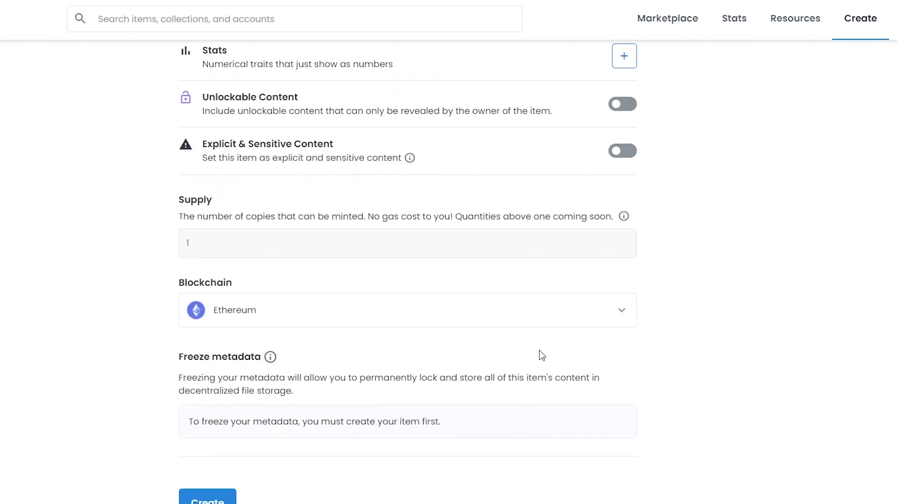
- Keep Ethereum as the blockchain and create the item
{"action": "left_click", "coordinate": [620, 305]}
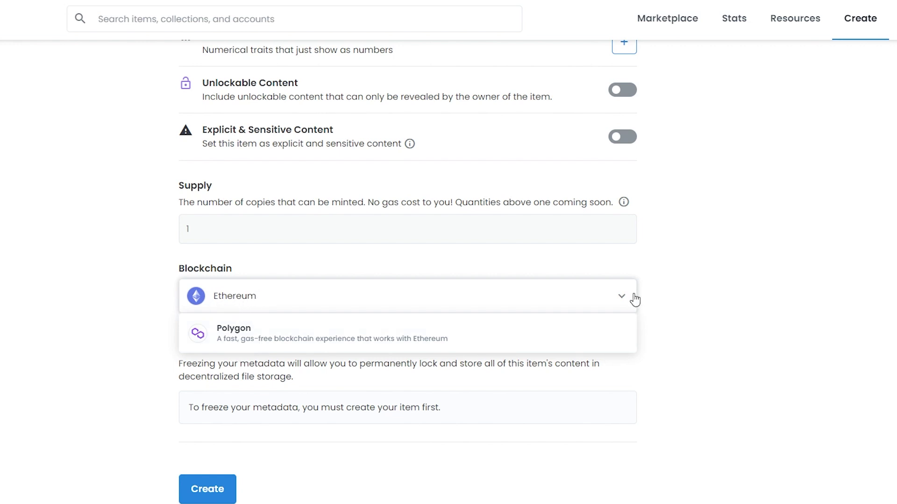
{"action": "left_click", "coordinate": [620, 303]}
{"action": "scroll", "coordinate": [198, 421], "scroll_direction": "up", "scroll_amount": 17}
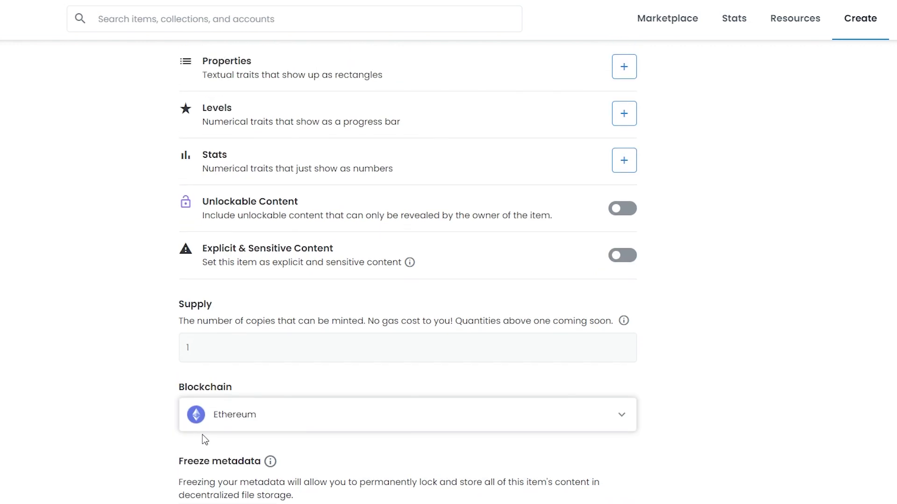
{"action": "scroll", "coordinate": [175, 455], "scroll_direction": "down", "scroll_amount": 17}
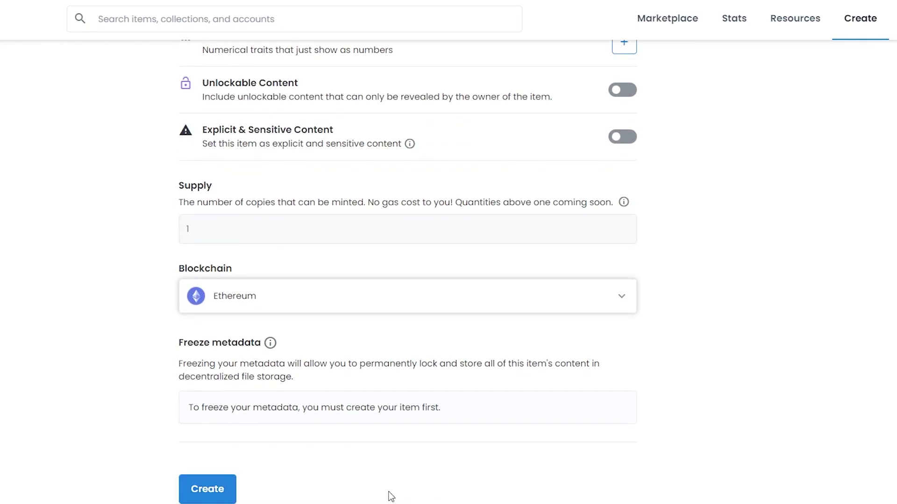
{"action": "left_click", "coordinate": [229, 496]}
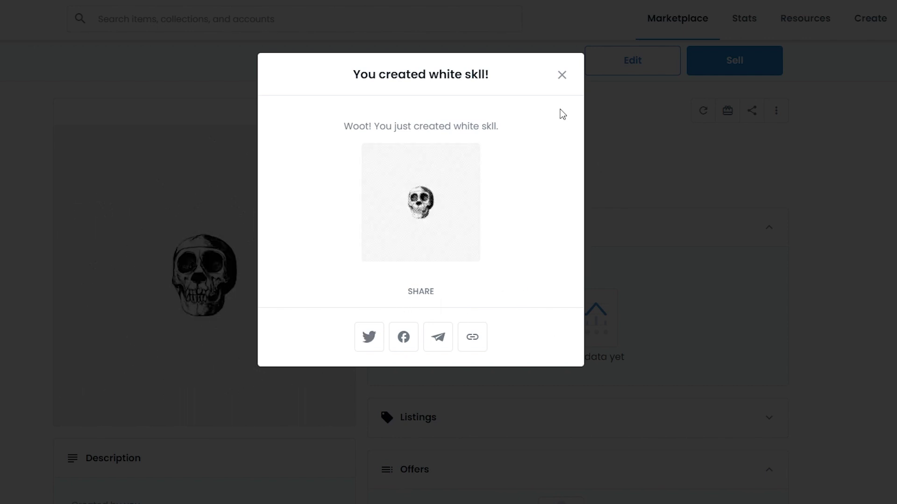
- Dismiss the 'You created white skll!' message and scroll through the new item page's details
{"action": "left_click", "coordinate": [561, 76]}
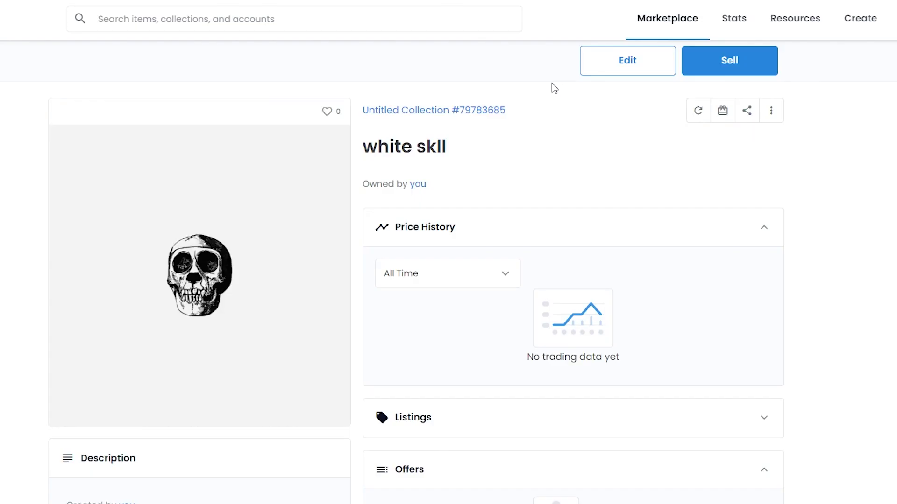
{"action": "scroll", "coordinate": [406, 201], "scroll_direction": "down", "scroll_amount": 2}
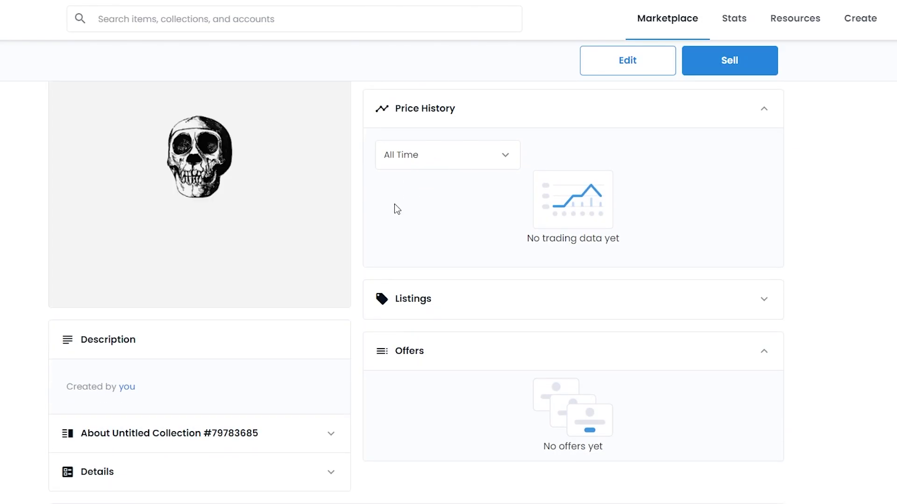
{"action": "scroll", "coordinate": [394, 213], "scroll_direction": "up", "scroll_amount": 1}
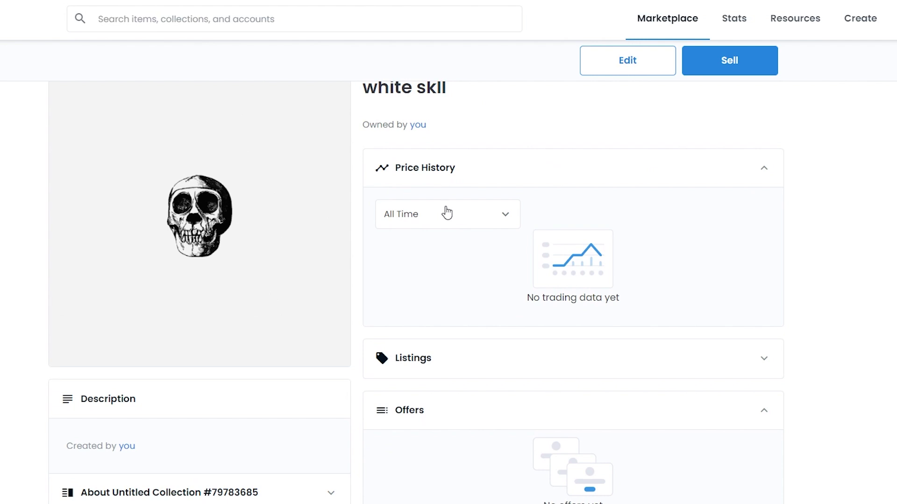
{"action": "scroll", "coordinate": [432, 206], "scroll_direction": "down", "scroll_amount": 2}
{"action": "scroll", "coordinate": [393, 158], "scroll_direction": "up", "scroll_amount": 3}
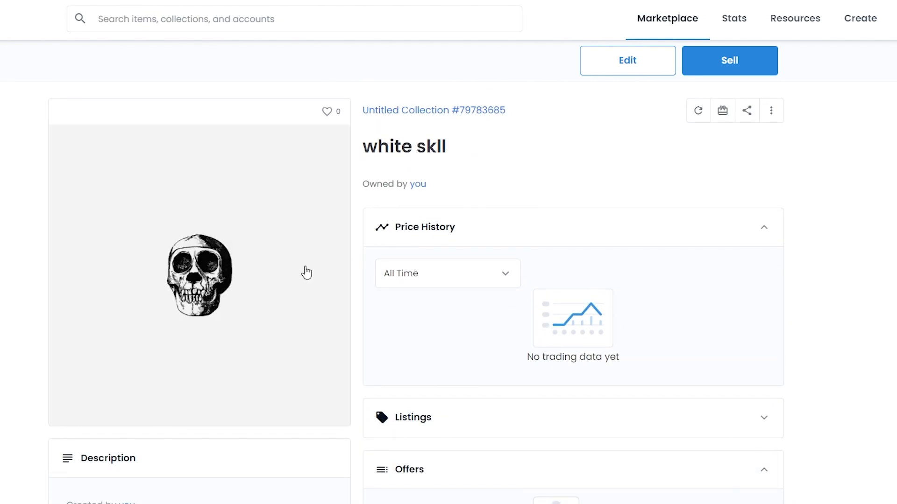
{"action": "scroll", "coordinate": [306, 273], "scroll_direction": "down", "scroll_amount": 3}
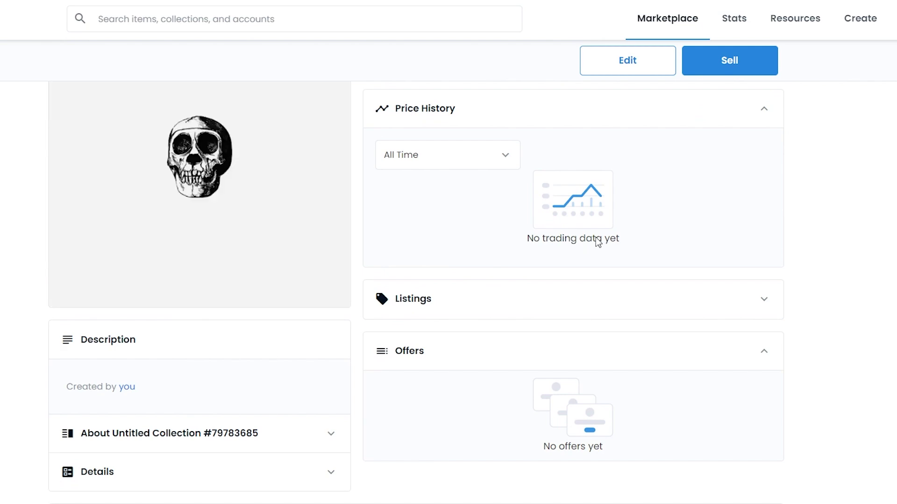
{"action": "scroll", "coordinate": [431, 242], "scroll_direction": "up", "scroll_amount": 1}
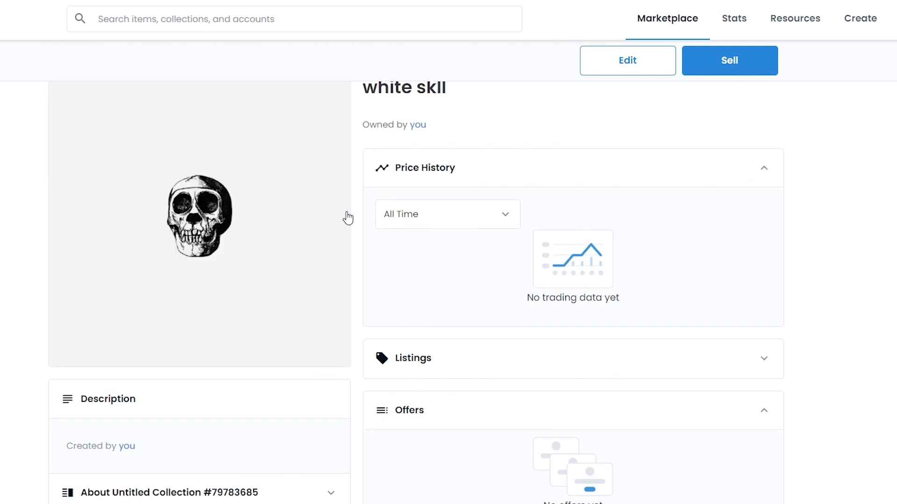
{"action": "scroll", "coordinate": [531, 252], "scroll_direction": "down", "scroll_amount": 1}
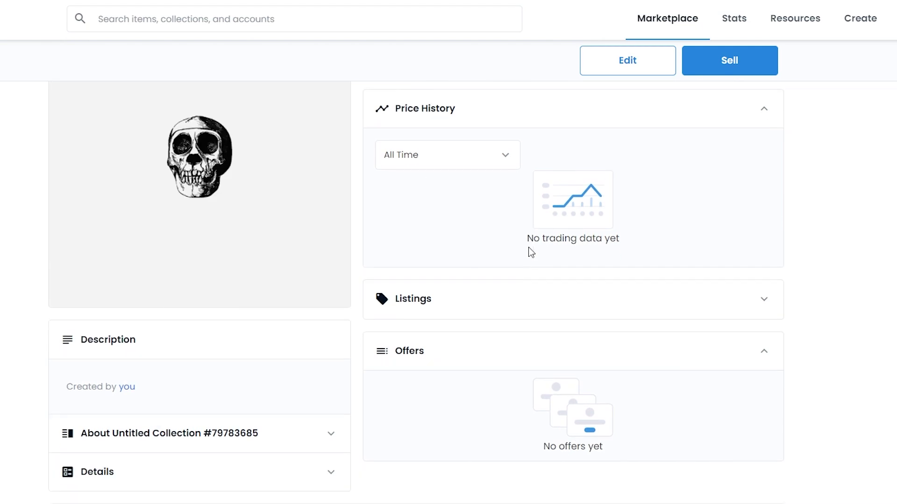
{"action": "scroll", "coordinate": [523, 251], "scroll_direction": "up", "scroll_amount": 1}
{"action": "scroll", "coordinate": [512, 256], "scroll_direction": "down", "scroll_amount": 3}
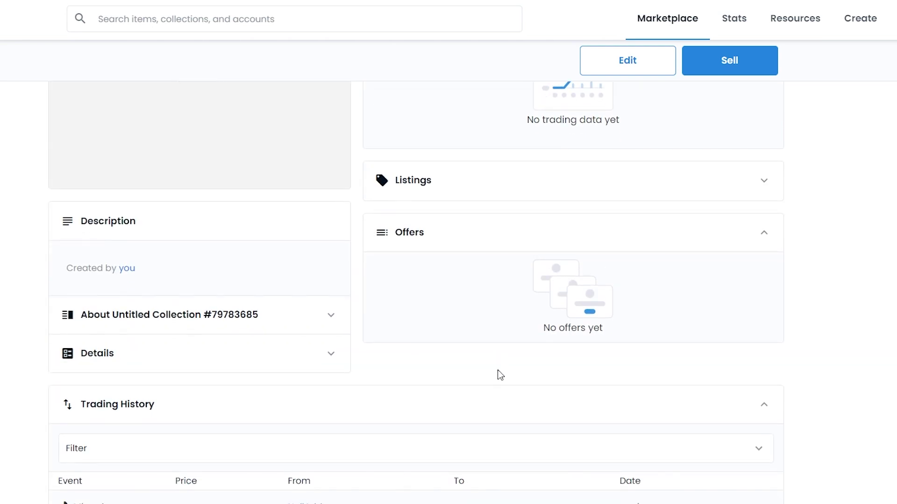
{"action": "scroll", "coordinate": [115, 379], "scroll_direction": "down", "scroll_amount": 2}
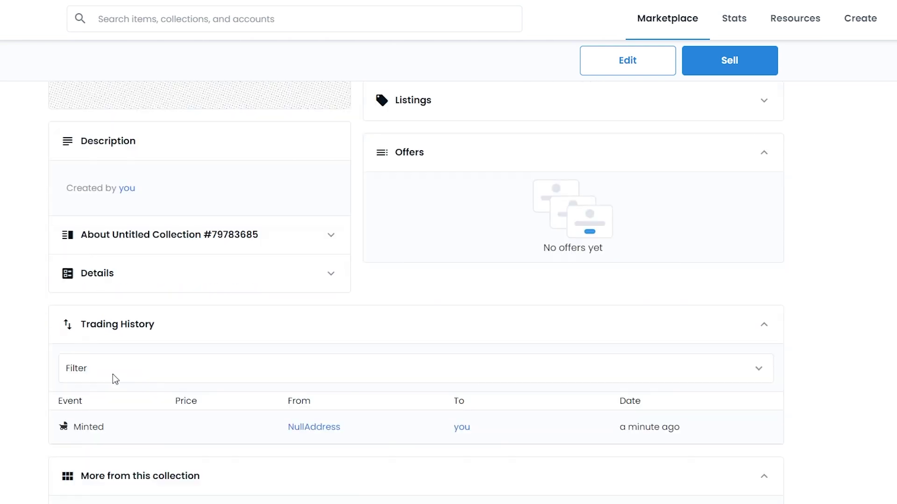
{"action": "scroll", "coordinate": [587, 366], "scroll_direction": "down", "scroll_amount": 3}
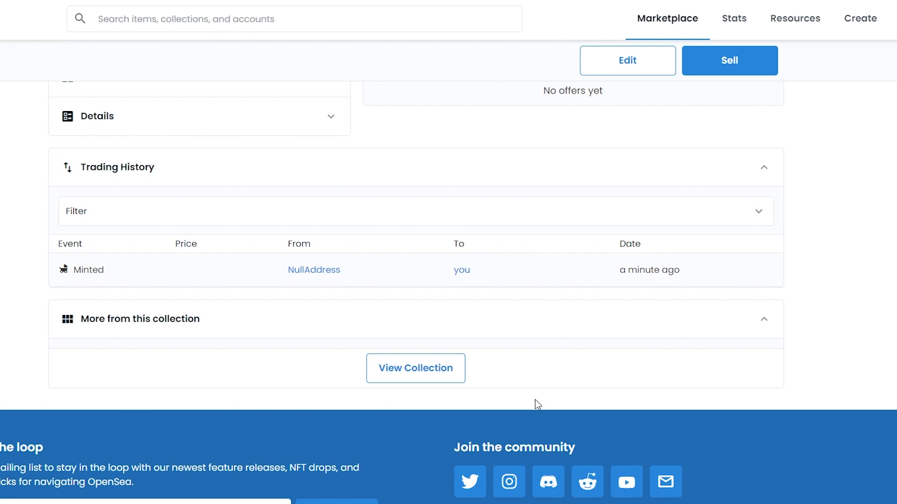
{"action": "scroll", "coordinate": [536, 405], "scroll_direction": "up", "scroll_amount": 8}
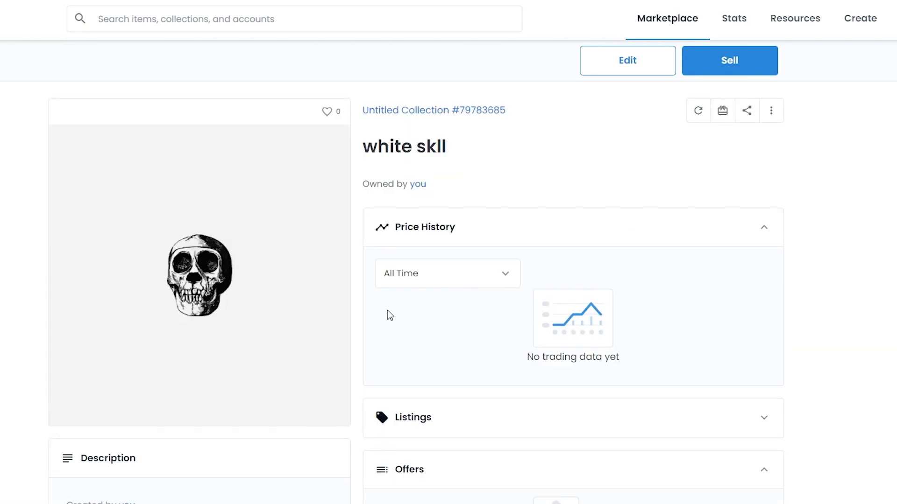
{"action": "scroll", "coordinate": [516, 287], "scroll_direction": "down", "scroll_amount": 1}
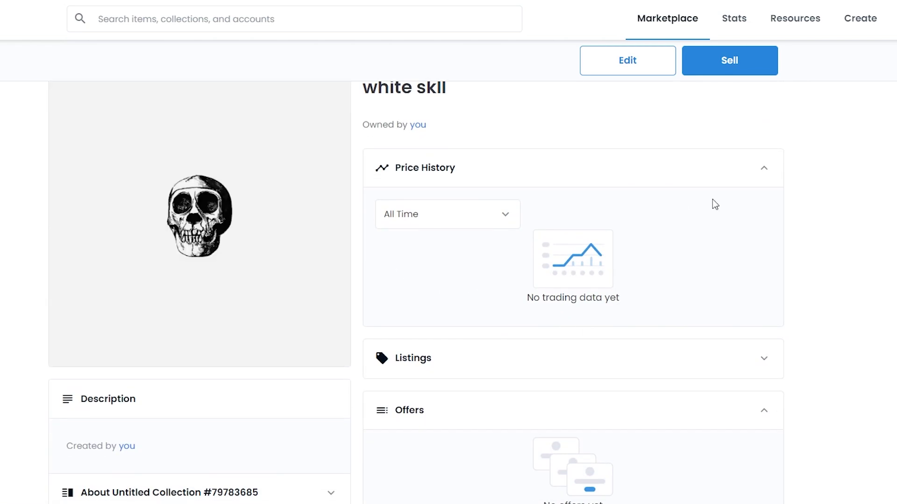
{"action": "left_click", "coordinate": [727, 62]}
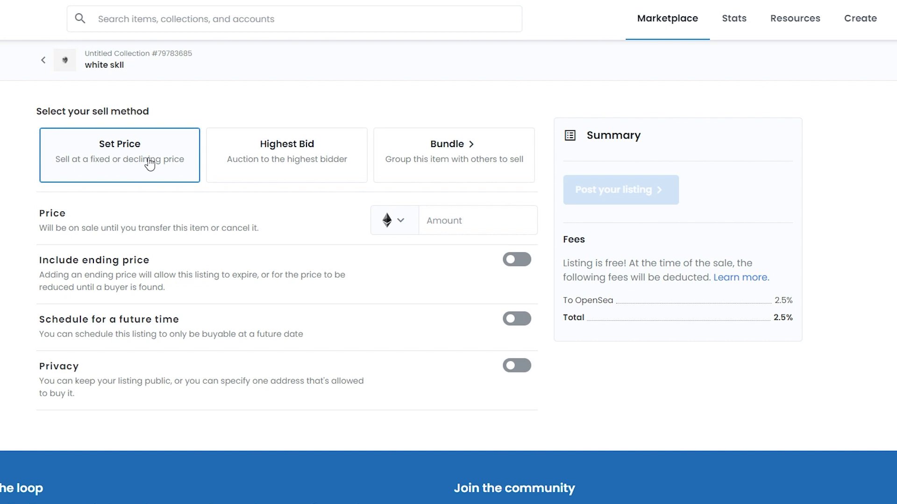
{"action": "left_click", "coordinate": [252, 146]}
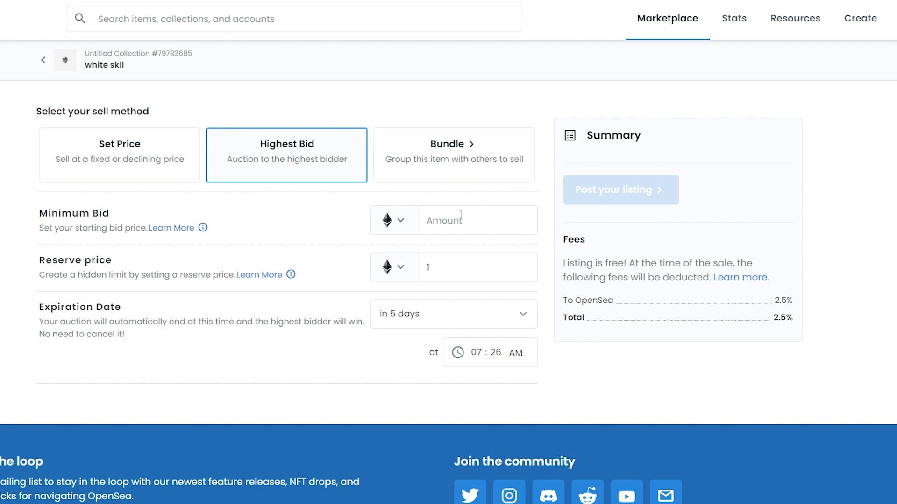
{"action": "left_click", "coordinate": [495, 171]}
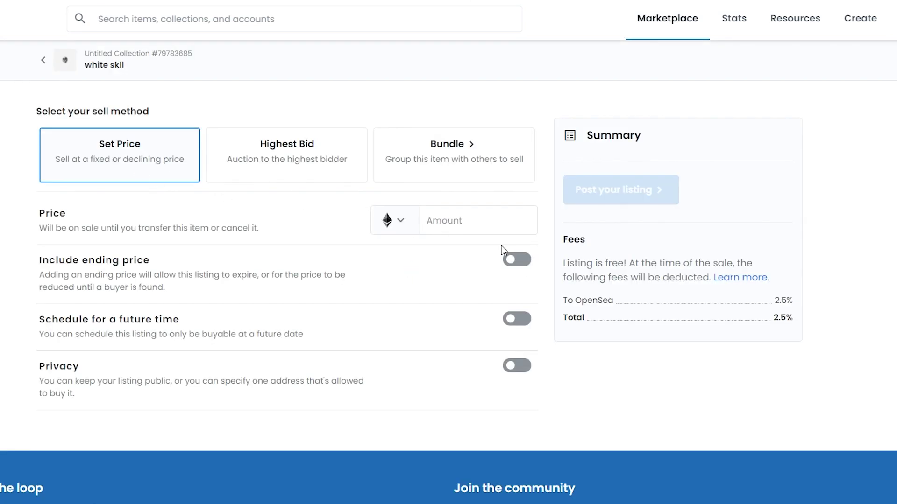
- Enter 0.1 ETH as the listing's starting price
{"action": "left_click", "coordinate": [480, 213]}
{"action": "type", "text": "0"}
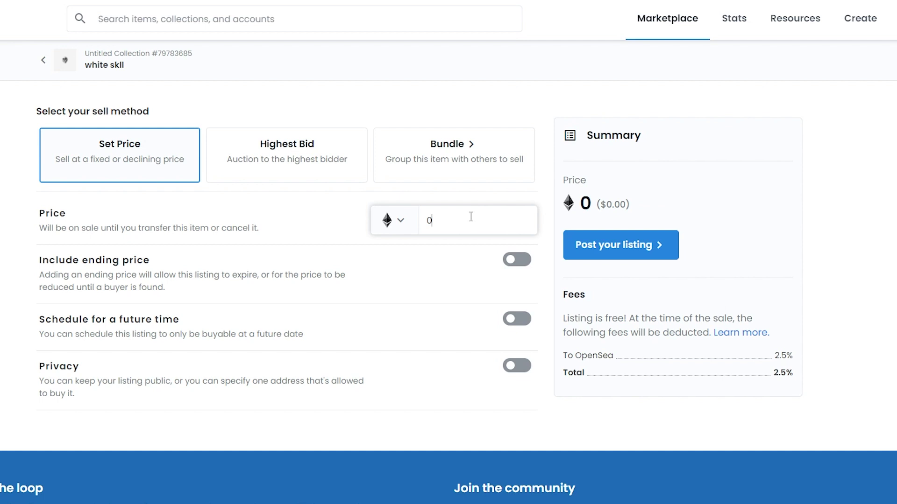
{"action": "type", "text": ".1"}
{"action": "left_click_drag", "start_coordinate": [616, 206], "coordinate": [633, 210]}
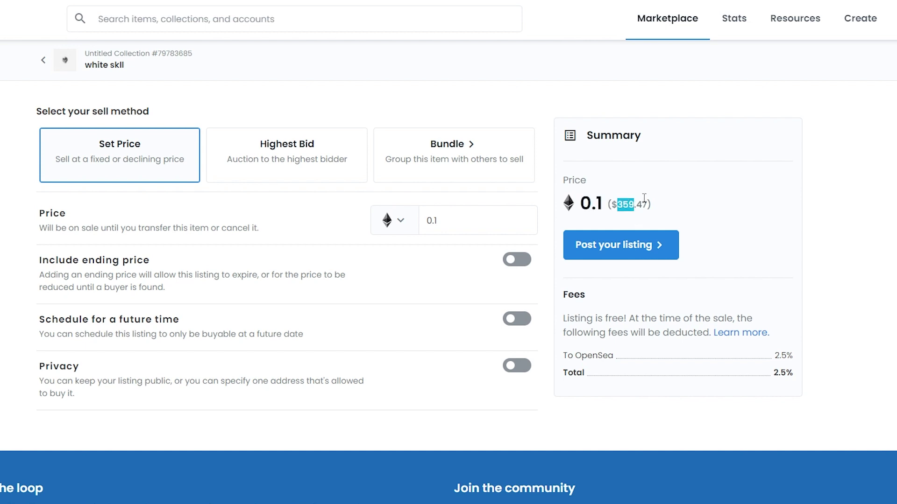
{"action": "left_click", "coordinate": [145, 263]}
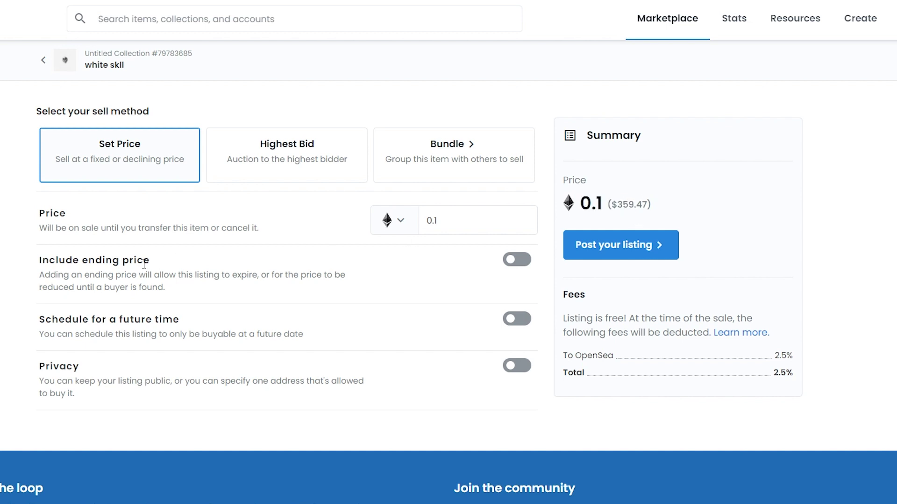
- Include a declining ending price and set it to 0.07 ETH
{"action": "left_click", "coordinate": [516, 259]}
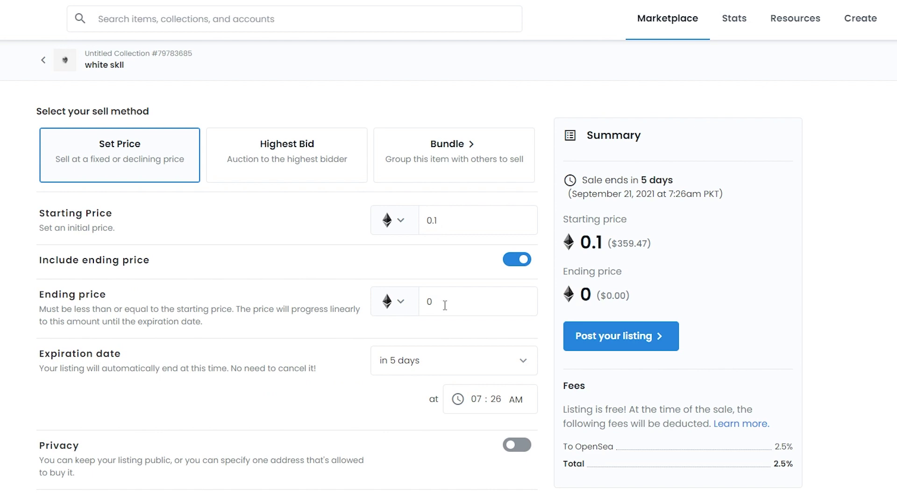
{"action": "left_click", "coordinate": [445, 306]}
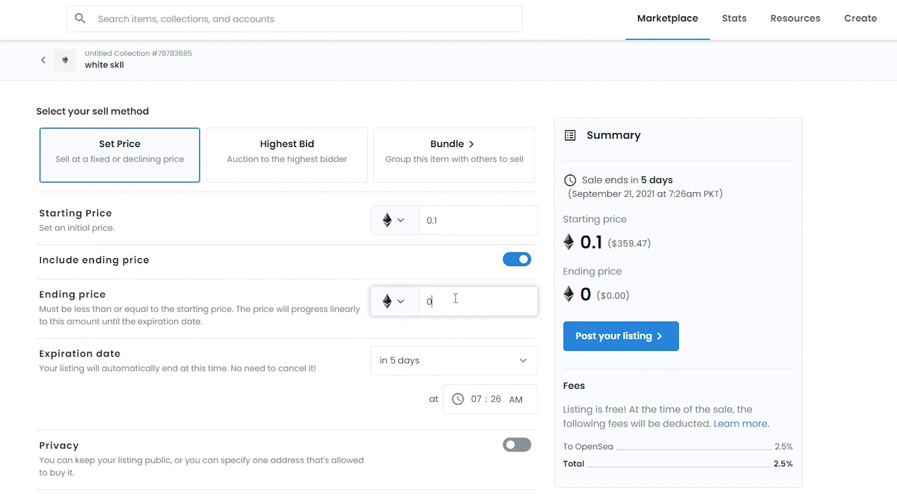
{"action": "type", "text": ".05"}
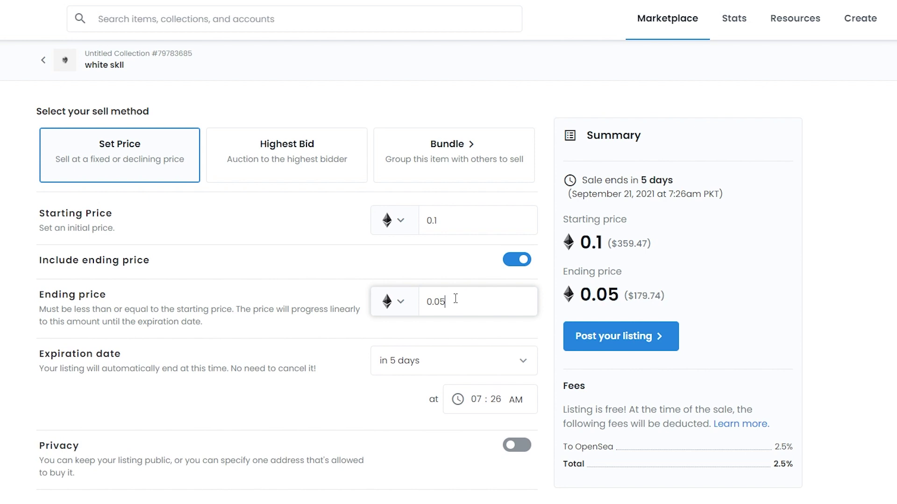
{"action": "left_click", "coordinate": [456, 268]}
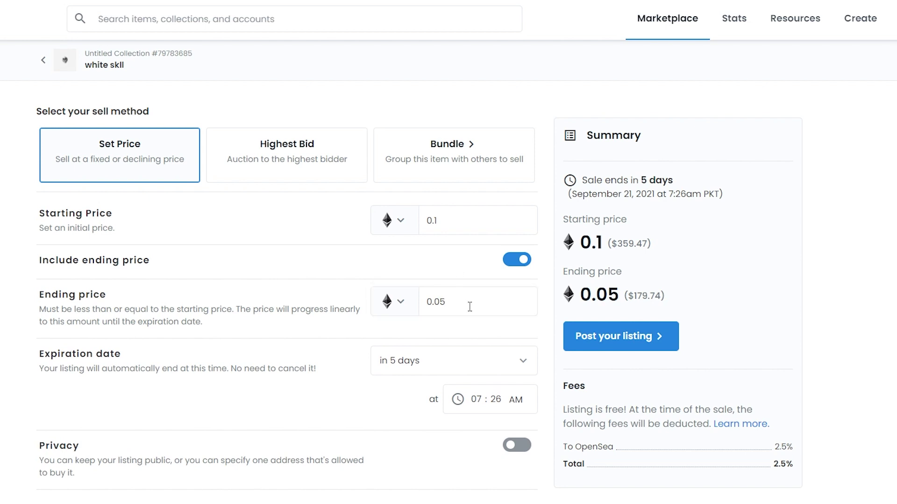
{"action": "left_click", "coordinate": [468, 304]}
{"action": "key", "text": "BackSpace"}
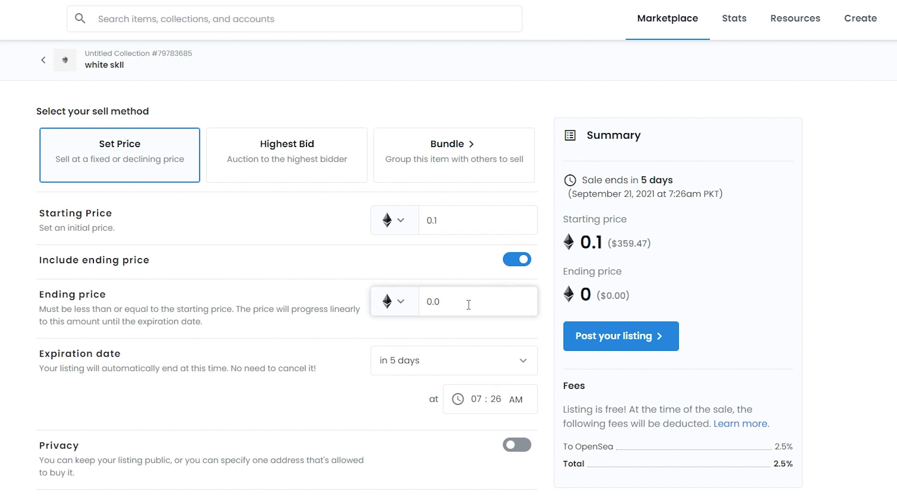
{"action": "type", "text": "7"}
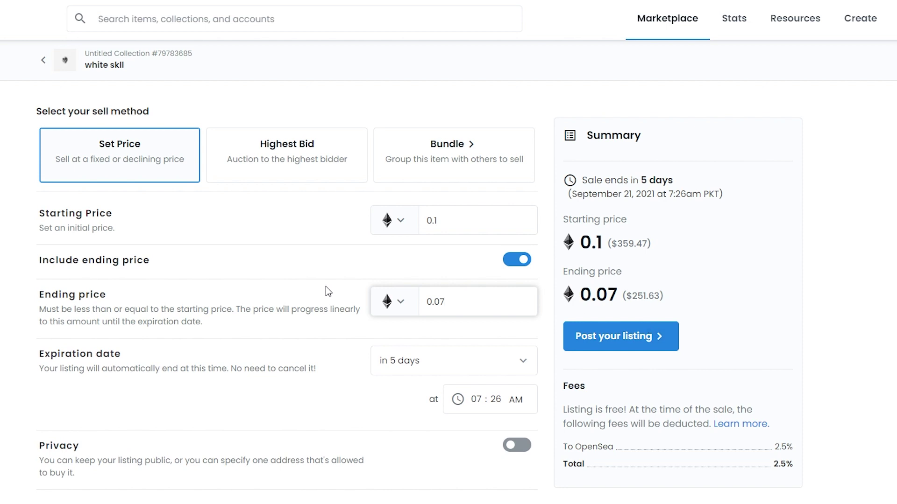
{"action": "left_click", "coordinate": [436, 272]}
{"action": "scroll", "coordinate": [467, 334], "scroll_direction": "down", "scroll_amount": 1}
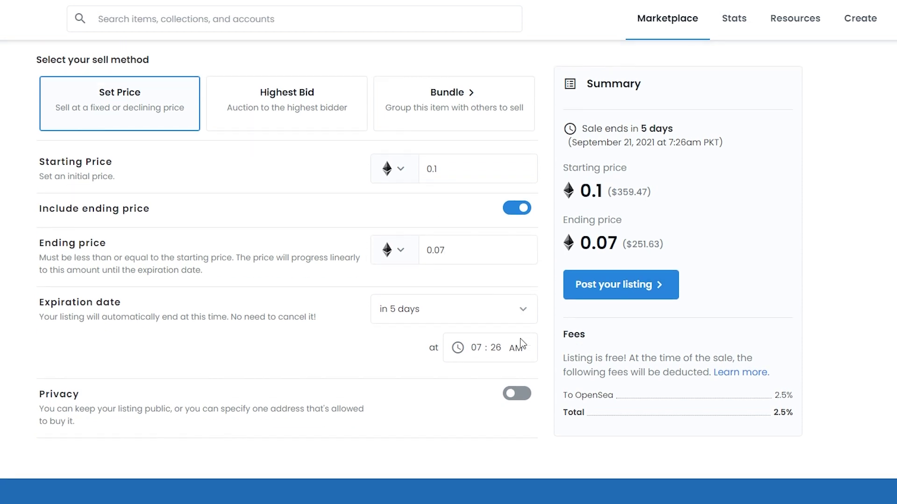
- Change the listing expiration from 5 days to 1 month, ending October 16, 2021
{"action": "left_click", "coordinate": [523, 303]}
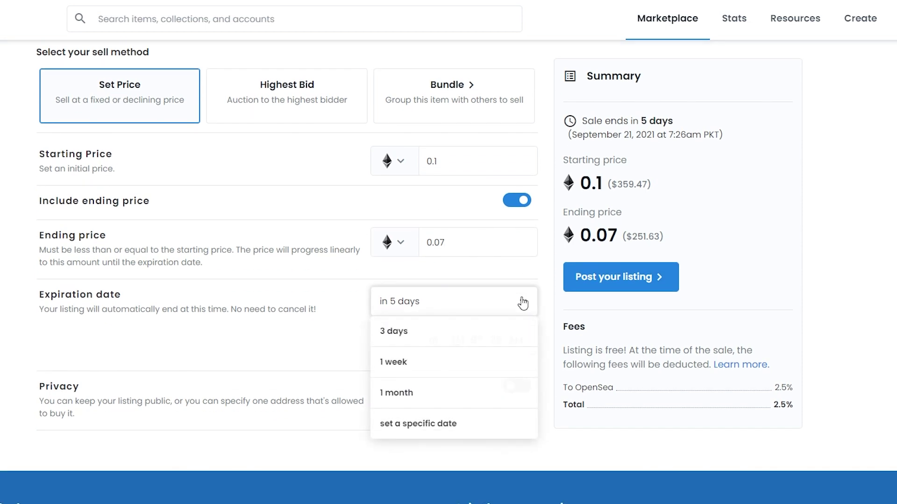
{"action": "left_click", "coordinate": [522, 302]}
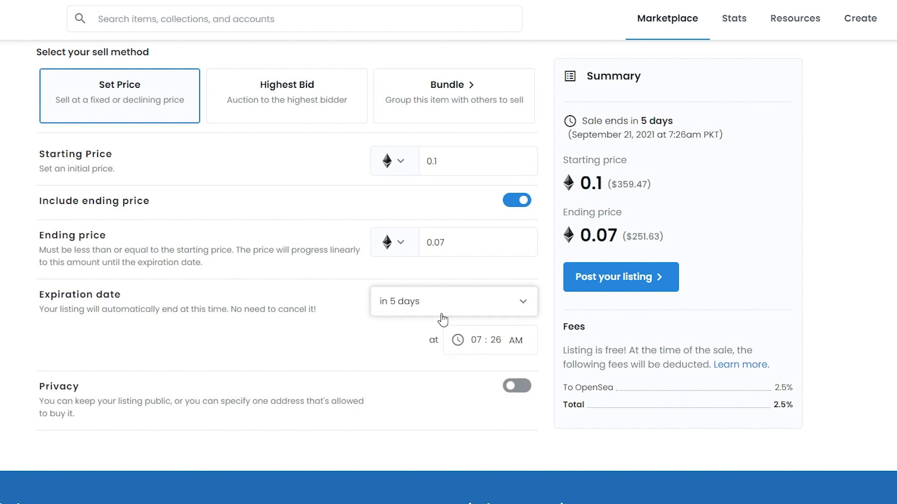
{"action": "left_click", "coordinate": [387, 316]}
{"action": "left_click", "coordinate": [401, 391]}
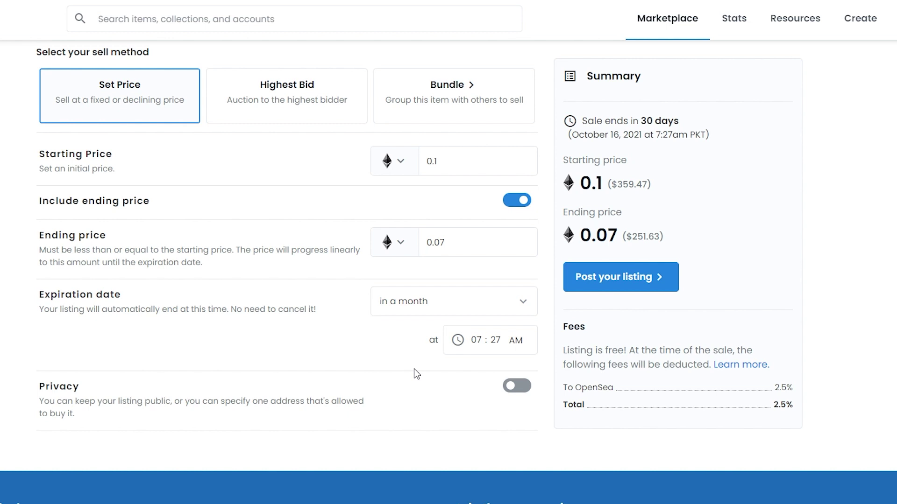
{"action": "scroll", "coordinate": [432, 379], "scroll_direction": "up", "scroll_amount": 2}
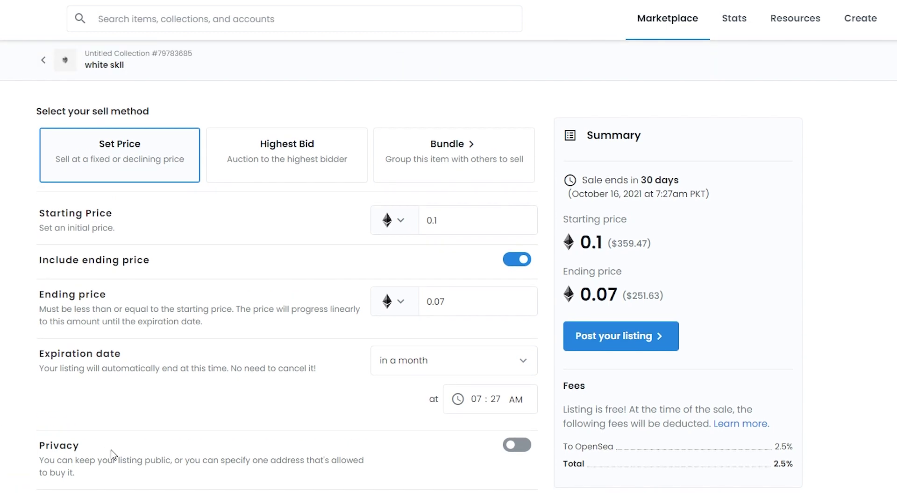
{"action": "scroll", "coordinate": [52, 466], "scroll_direction": "down", "scroll_amount": 3}
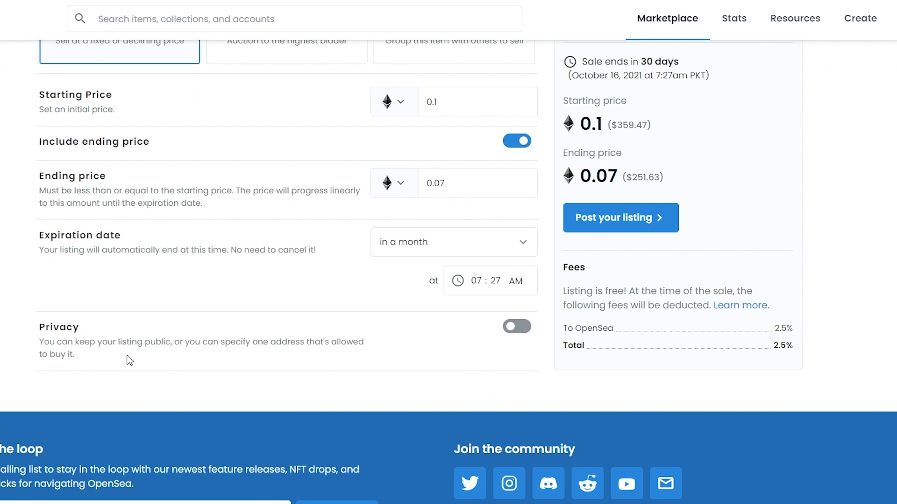
{"action": "scroll", "coordinate": [227, 351], "scroll_direction": "up", "scroll_amount": 1}
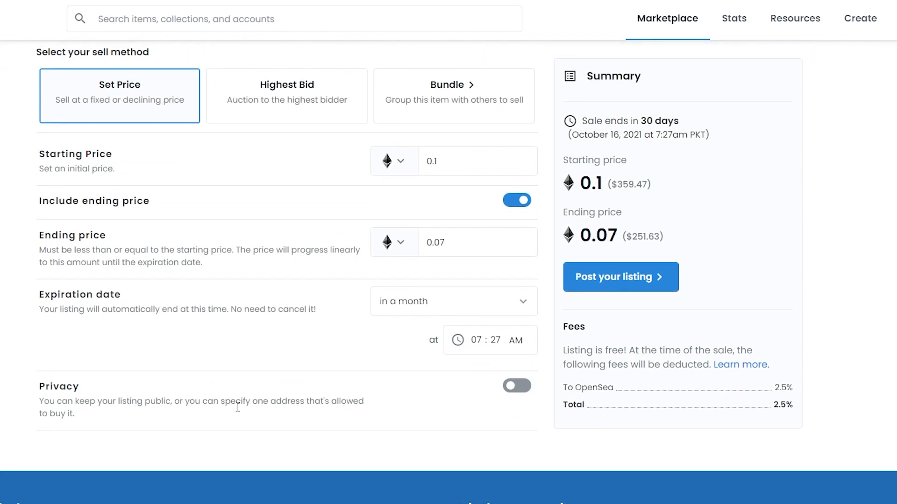
{"action": "scroll", "coordinate": [581, 419], "scroll_direction": "up", "scroll_amount": 1}
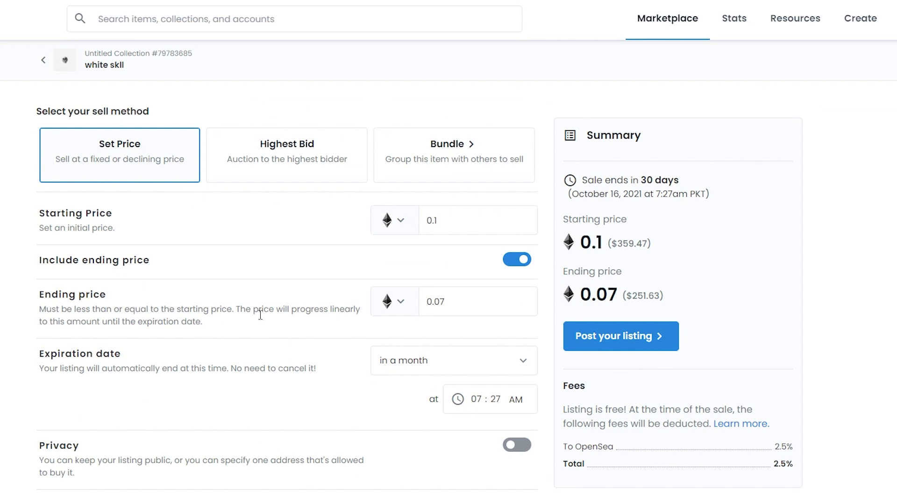
{"action": "scroll", "coordinate": [339, 291], "scroll_direction": "down", "scroll_amount": 1}
{"action": "scroll", "coordinate": [504, 354], "scroll_direction": "down", "scroll_amount": 1}
{"action": "scroll", "coordinate": [446, 387], "scroll_direction": "up", "scroll_amount": 2}
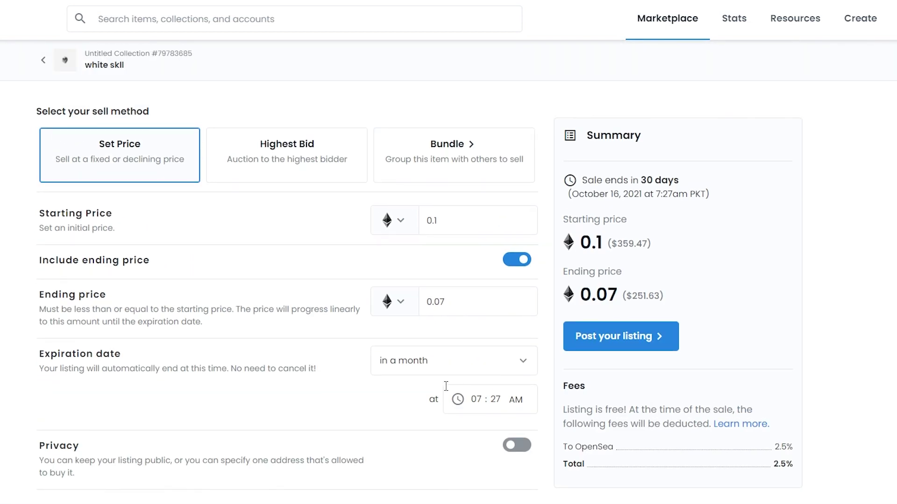
- Post the listing and review MetaMask's 0.040279 ETH gas fee flagged as insufficient funds
{"action": "left_click", "coordinate": [629, 348]}
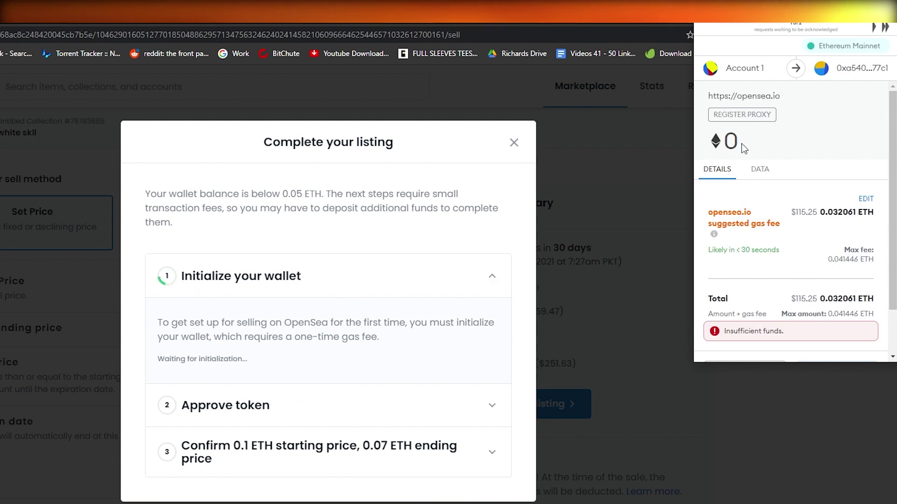
{"action": "scroll", "coordinate": [739, 145], "scroll_direction": "down", "scroll_amount": 1}
{"action": "scroll", "coordinate": [738, 145], "scroll_direction": "up", "scroll_amount": 1}
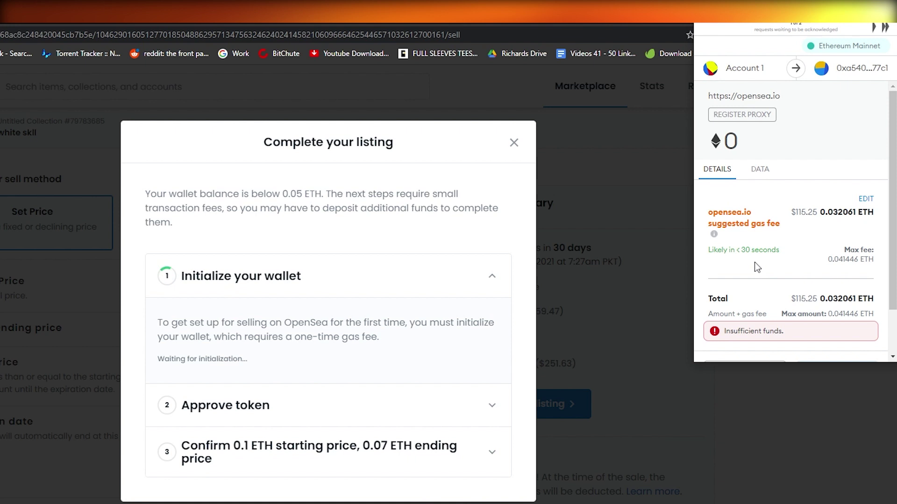
{"action": "scroll", "coordinate": [766, 280], "scroll_direction": "down", "scroll_amount": 1}
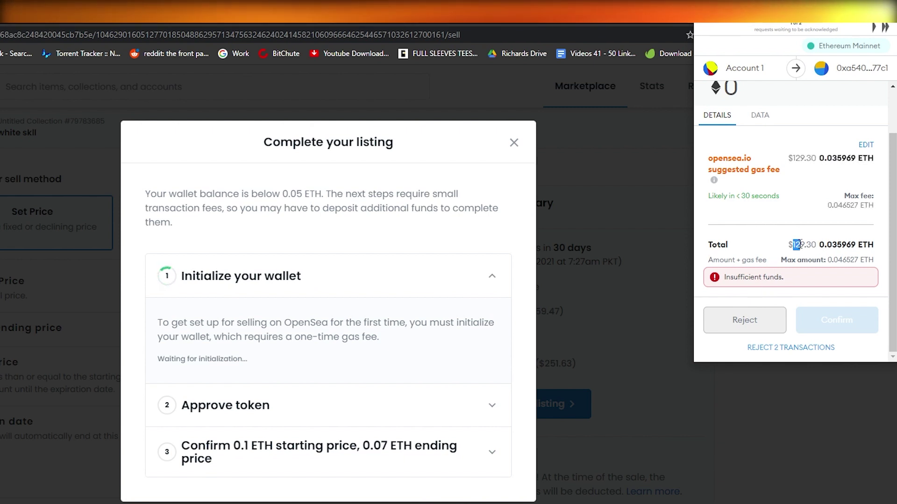
{"action": "left_click_drag", "start_coordinate": [793, 243], "coordinate": [806, 245]}
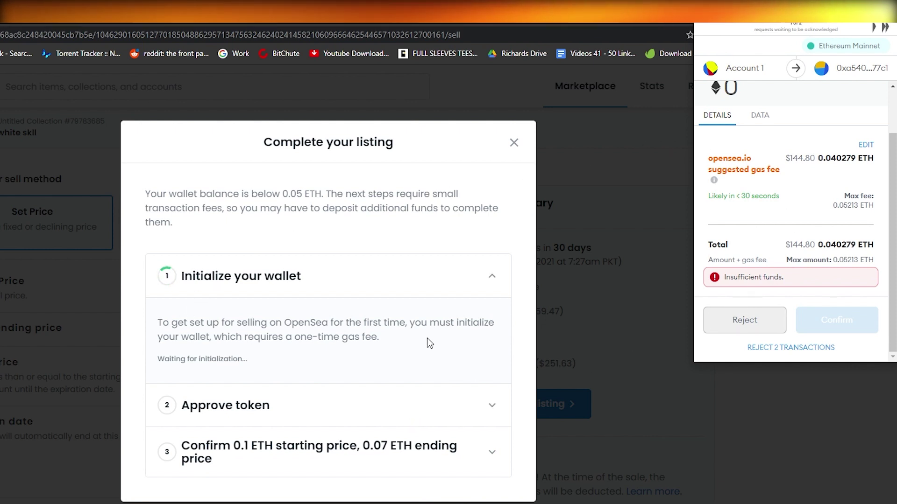
- Scroll through MetaMask's insufficient-funds gas-fee request without confirming it
{"action": "scroll", "coordinate": [766, 201], "scroll_direction": "up", "scroll_amount": 1}
{"action": "scroll", "coordinate": [761, 233], "scroll_direction": "down", "scroll_amount": 1}
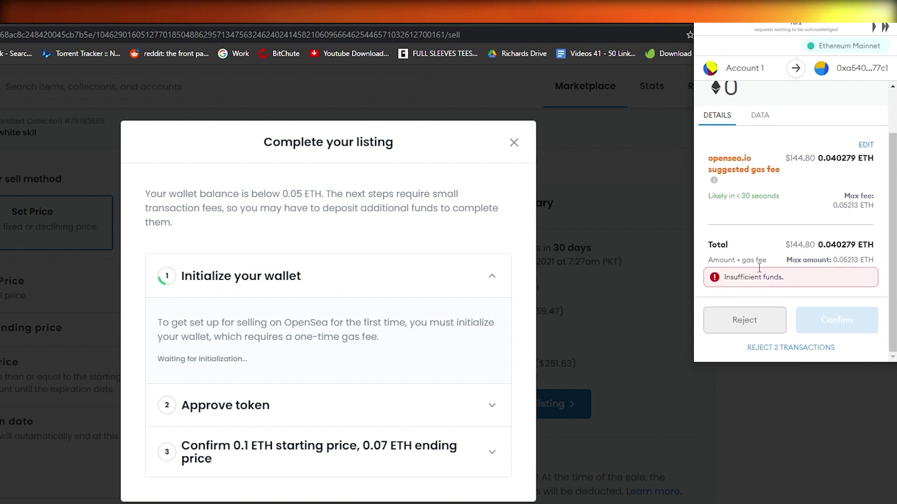